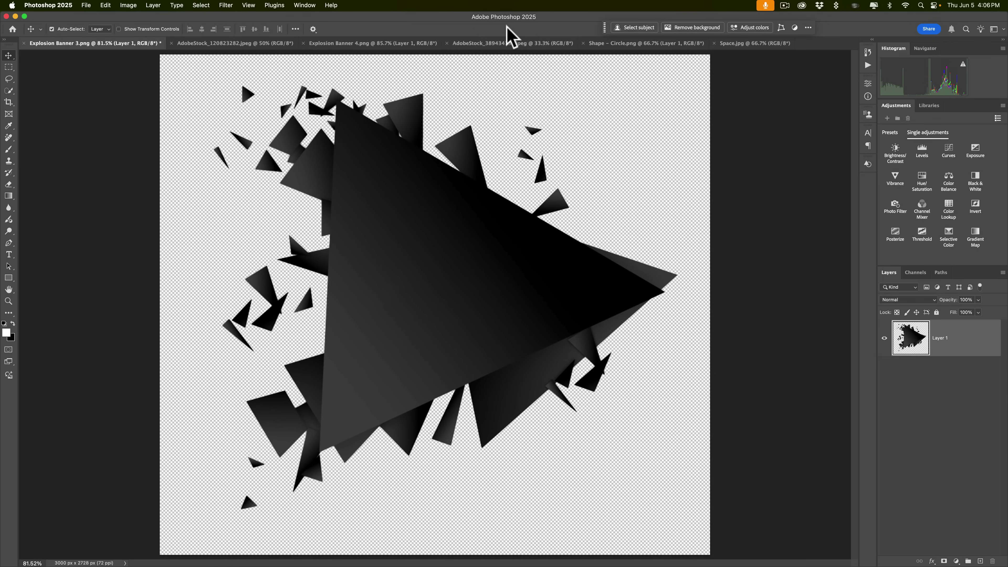
# - Bring the AdobeStock_120823282.jpeg portrait into the Explosion Banner 3.png document as a new layer above the shape
pyautogui.click(235, 43)
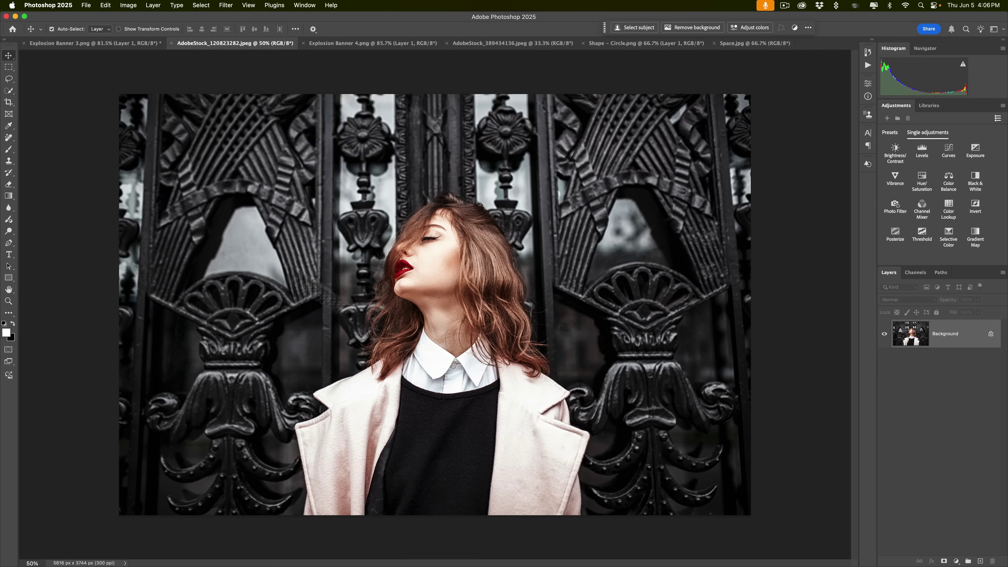
pyautogui.click(85, 46)
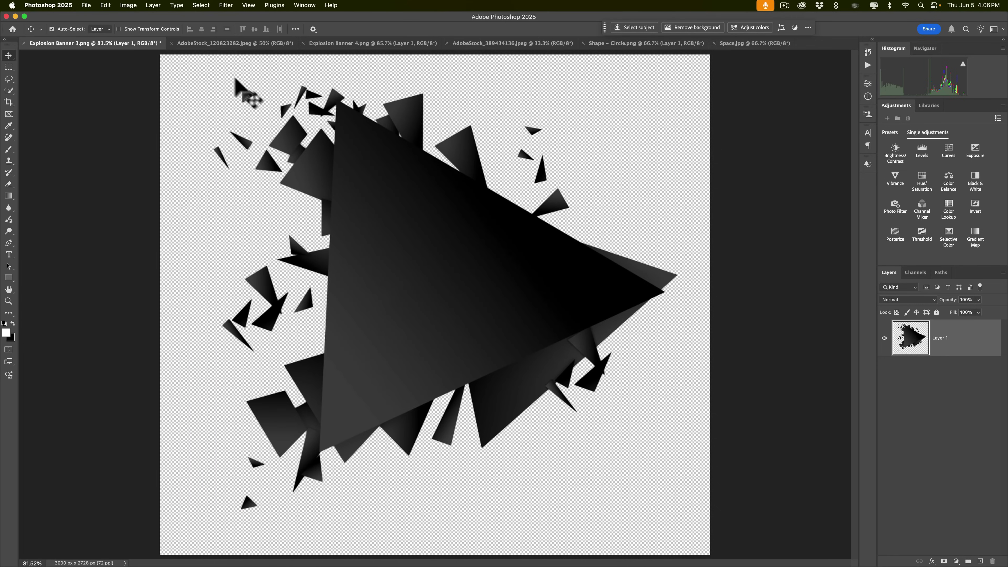
pyautogui.click(222, 44)
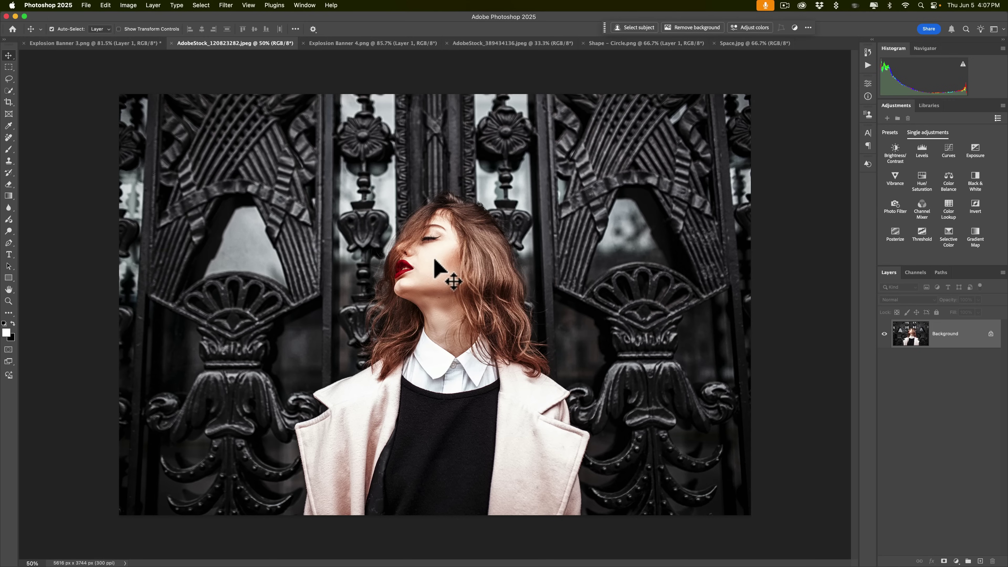
pyautogui.moveTo(435, 260); pyautogui.dragTo(421, 304)
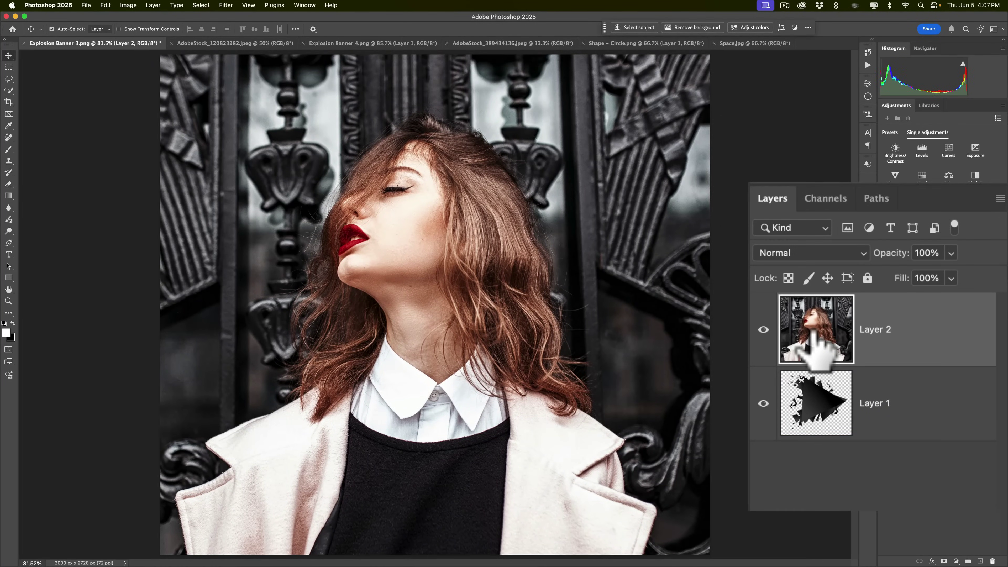
pyautogui.moveTo(816, 344)
pyautogui.mouseDown()
pyautogui.moveTo(820, 397)
pyautogui.moveTo(824, 355)
pyautogui.mouseUp()
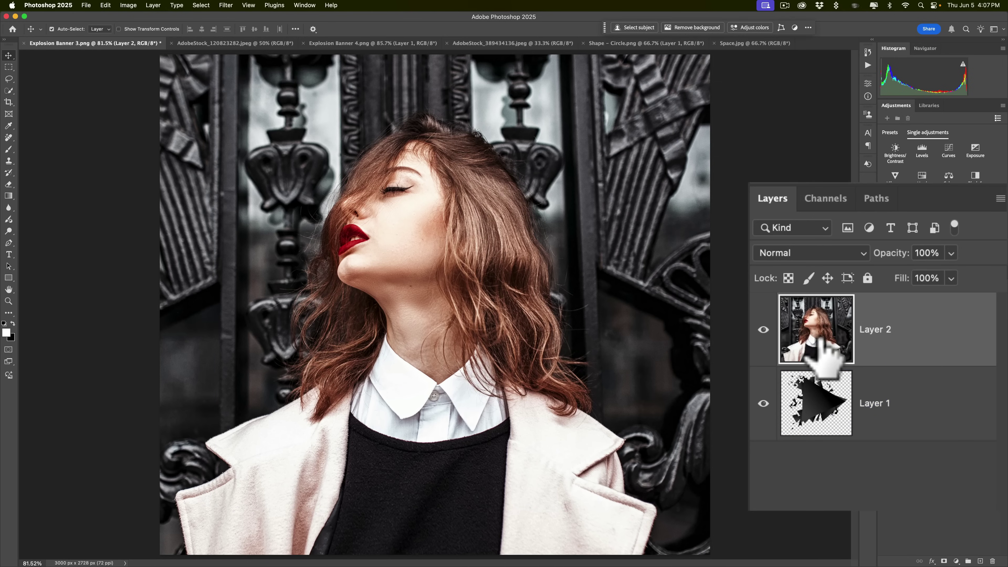
pyautogui.click(821, 393)
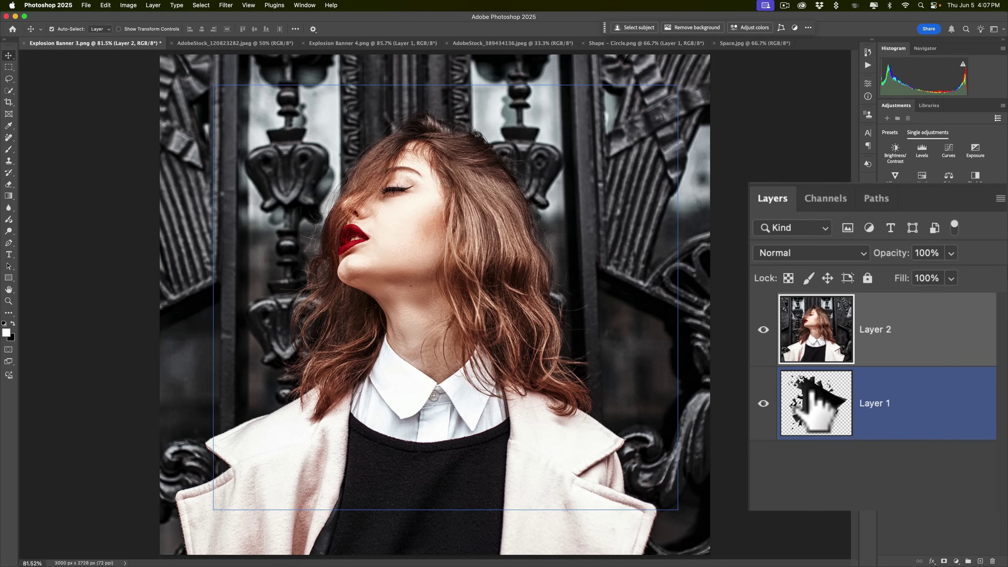
pyautogui.keyDown('super'); pyautogui.click(824, 395); pyautogui.keyUp('super')
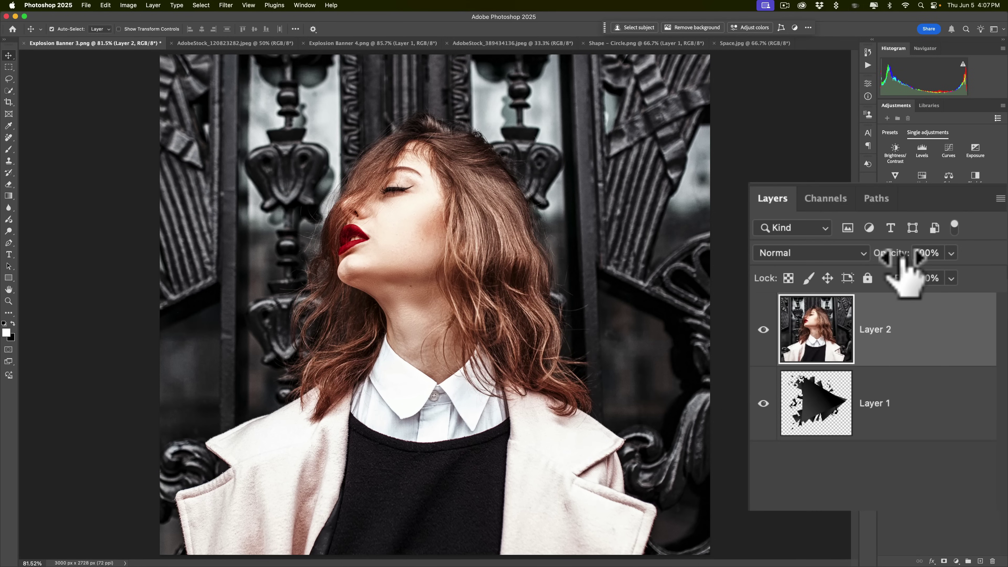
# - Lower the opacity of the portrait layer, Layer 2, to 30%
pyautogui.click(949, 256)
pyautogui.moveTo(951, 273)
pyautogui.mouseDown()
pyautogui.moveTo(914, 272)
pyautogui.moveTo(934, 274)
pyautogui.mouseUp()
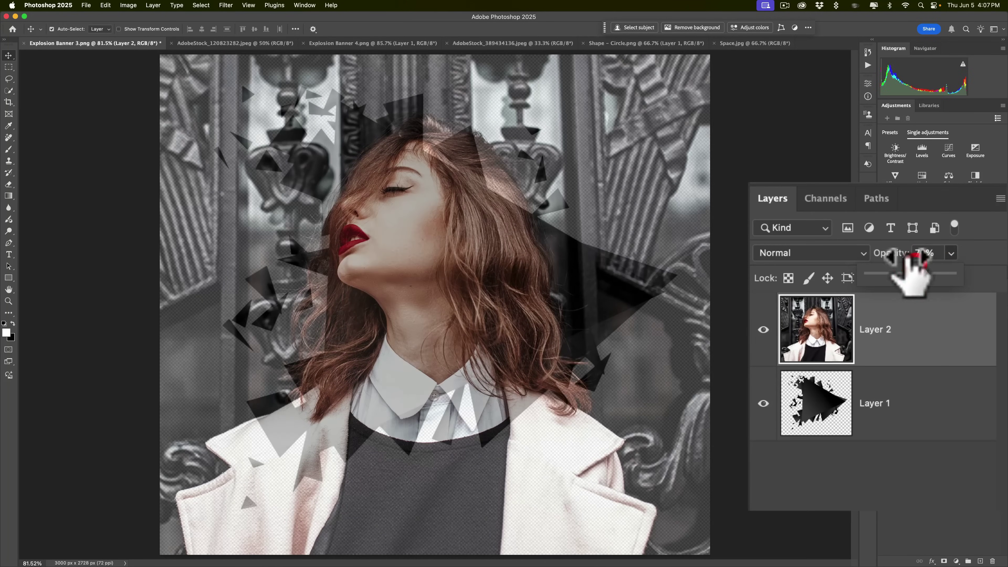
pyautogui.click(898, 257)
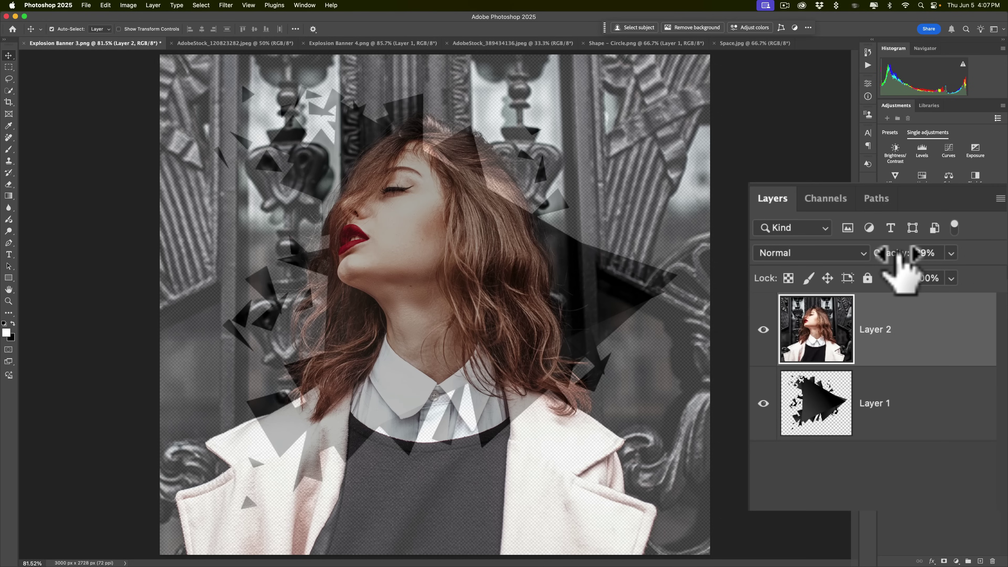
pyautogui.moveTo(899, 256); pyautogui.dragTo(871, 258)
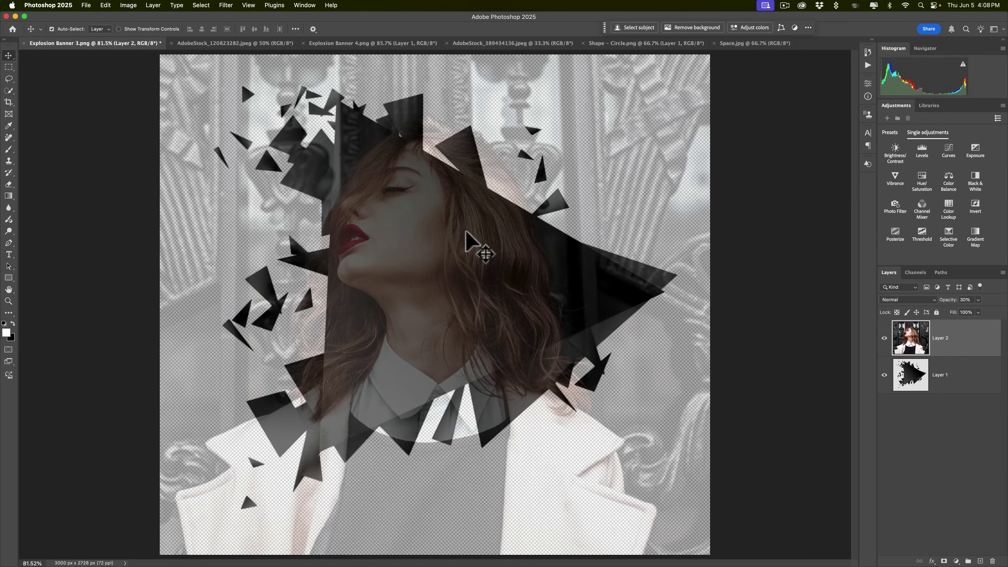
# - Move the portrait down so the face sits inside the large triangle, and set Layer 2's opacity to 100%
pyautogui.moveTo(465, 238); pyautogui.dragTo(467, 269)
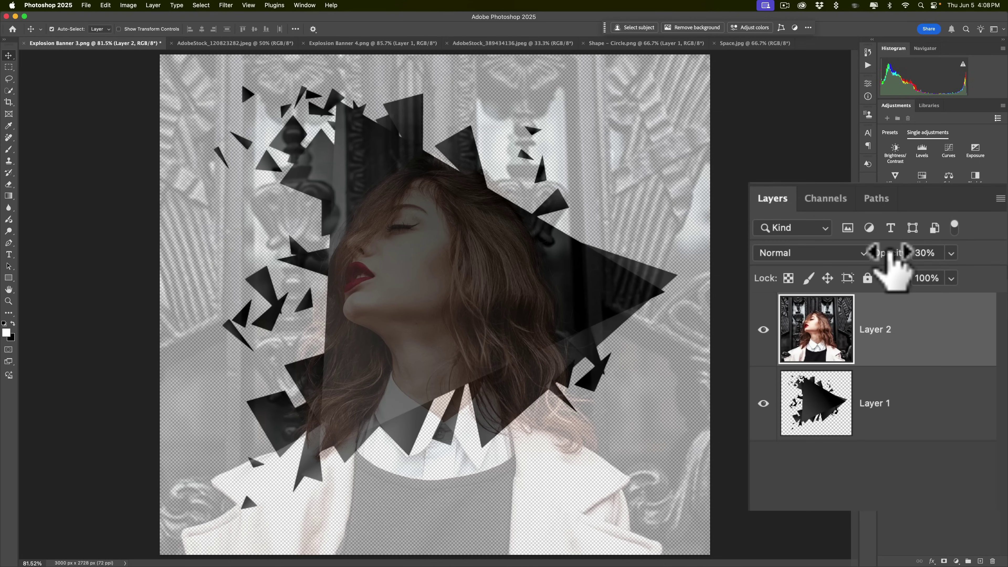
pyautogui.moveTo(890, 253); pyautogui.dragTo(918, 253)
pyautogui.press('Return')
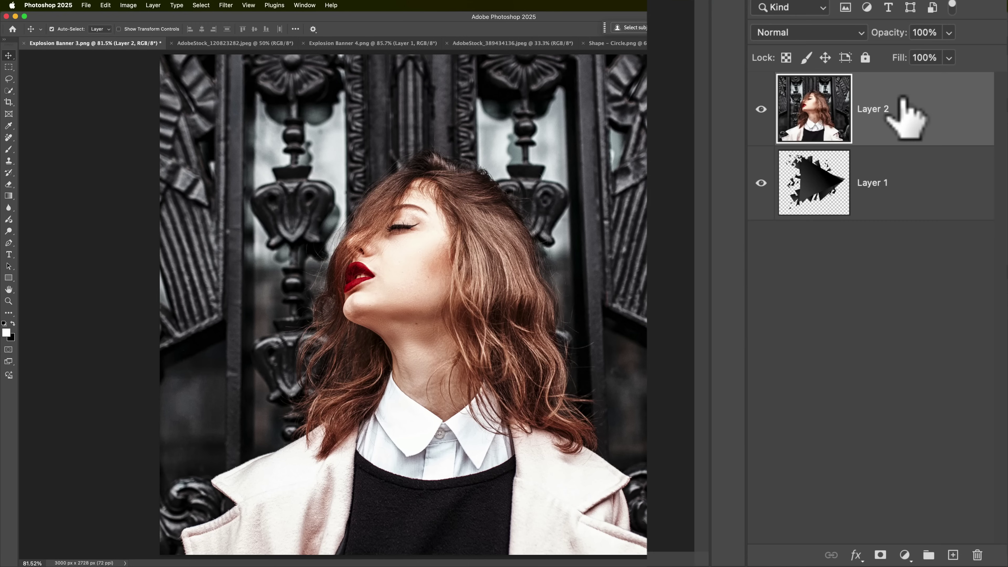
# - Clip the portrait in Layer 2 to the explosion shape in Layer 1 and nudge the photo slightly within it
pyautogui.rightClick(902, 99)
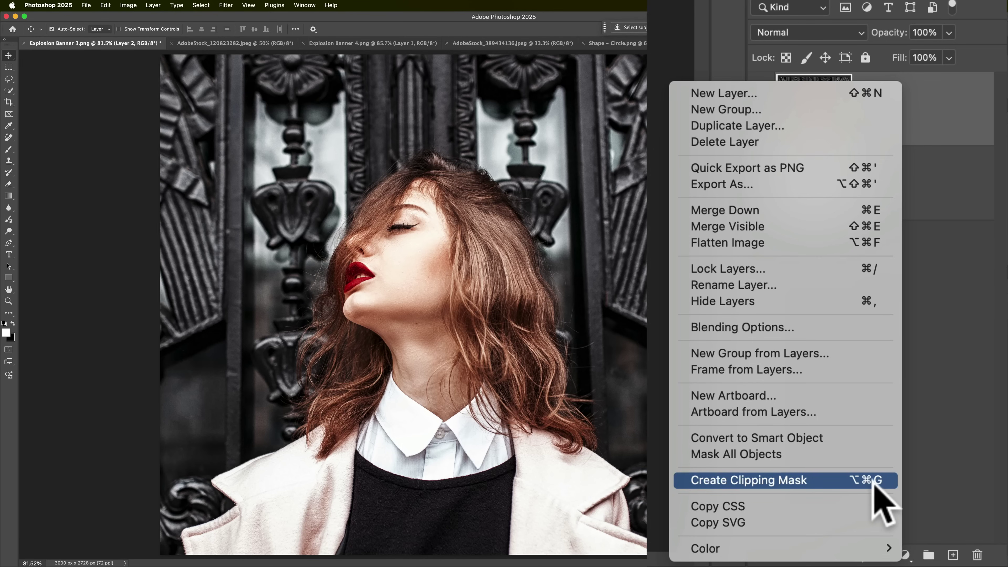
pyautogui.click(930, 107)
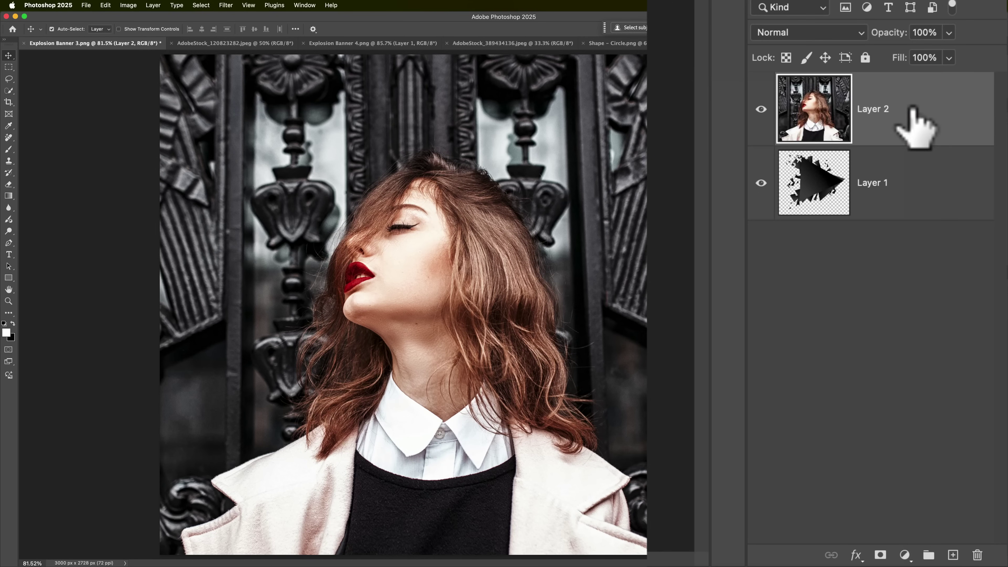
pyautogui.press('alt')
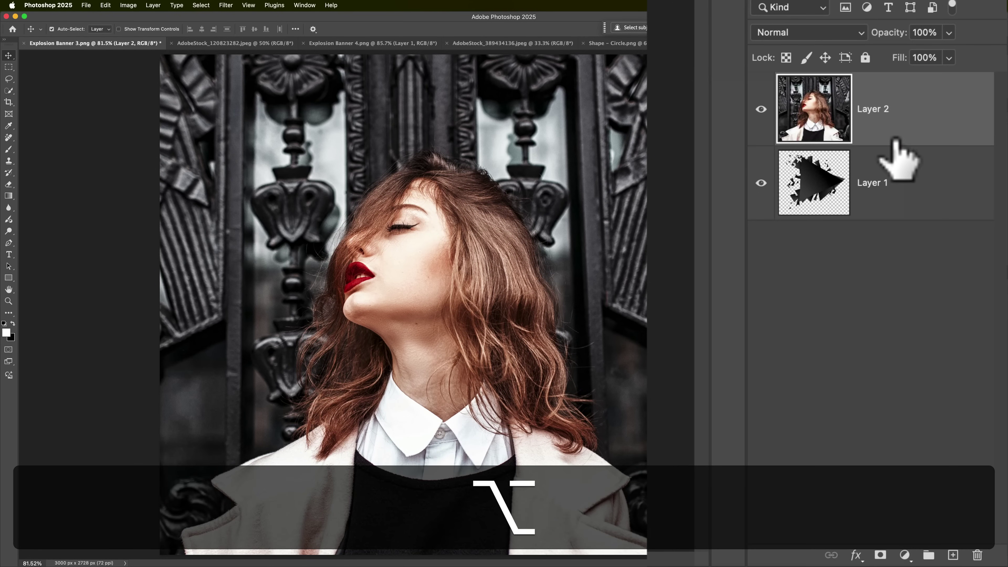
pyautogui.keyDown('alt'); pyautogui.click(893, 135); pyautogui.keyUp('alt')
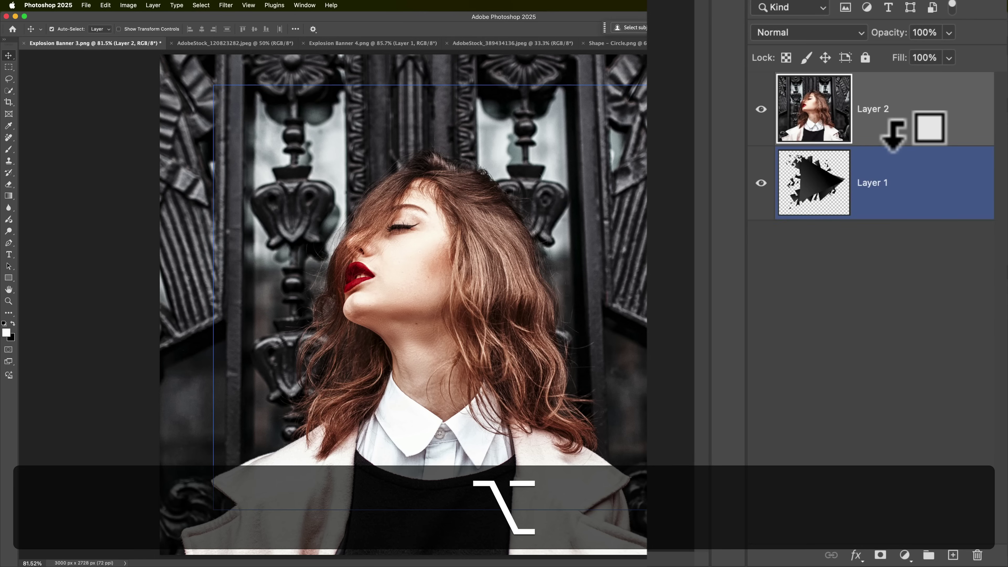
pyautogui.keyDown('alt'); pyautogui.click(893, 135); pyautogui.keyUp('alt')
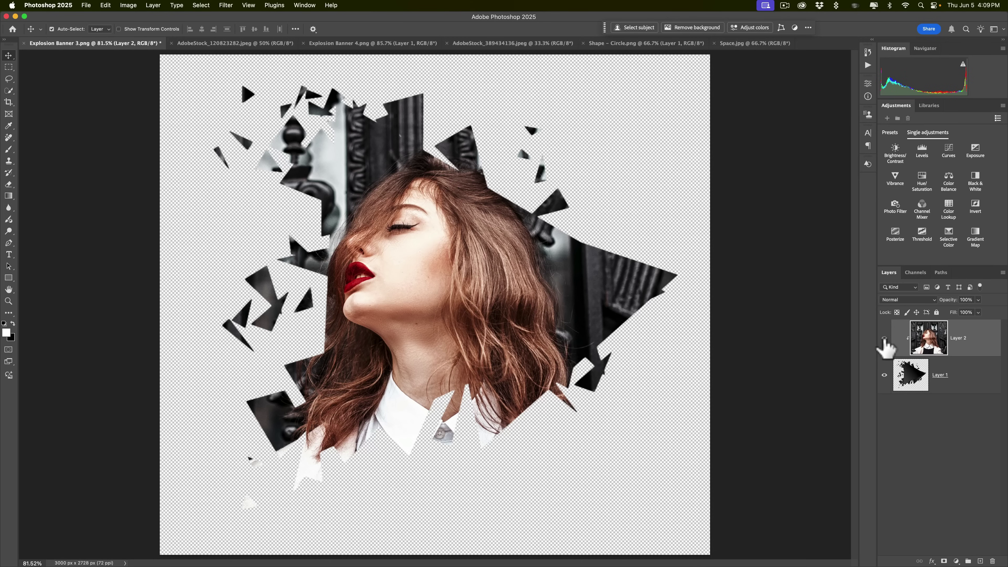
pyautogui.moveTo(427, 229)
pyautogui.mouseDown()
pyautogui.moveTo(427, 242)
pyautogui.moveTo(417, 231)
pyautogui.moveTo(450, 235)
pyautogui.moveTo(424, 227)
pyautogui.mouseUp()
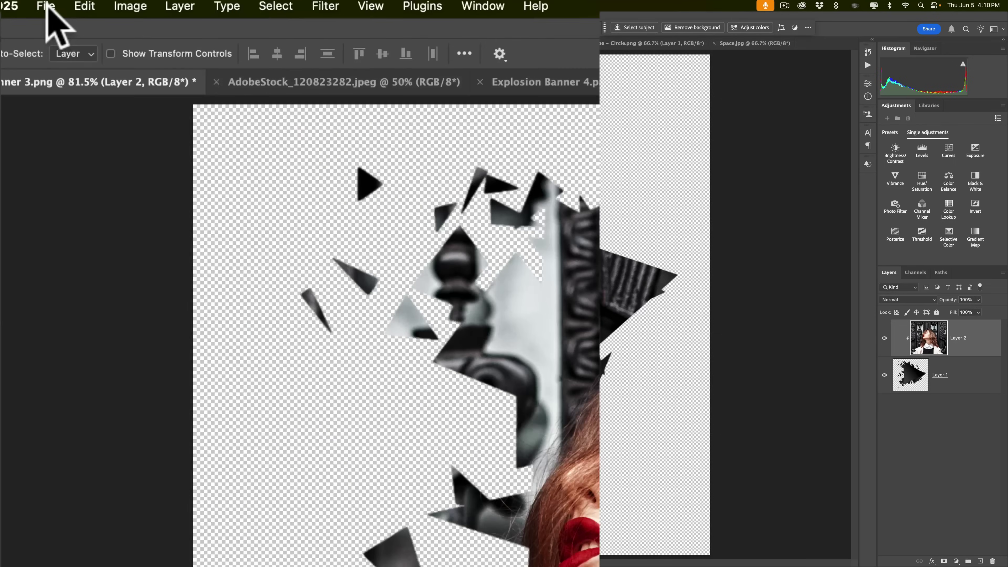
# - Open the Export As settings, choose PNG as the format, and close them without exporting
pyautogui.click(86, 5)
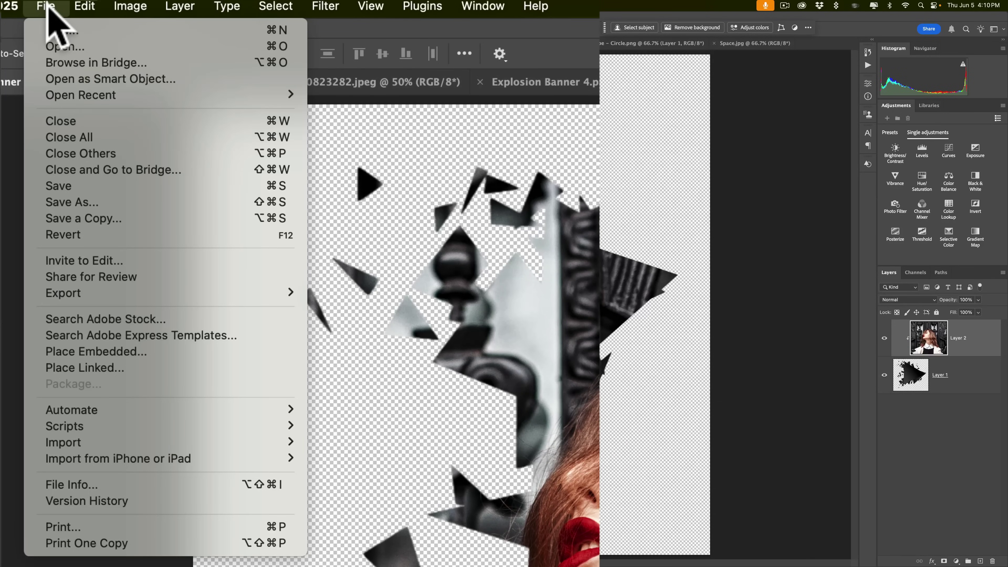
pyautogui.moveTo(133, 294)
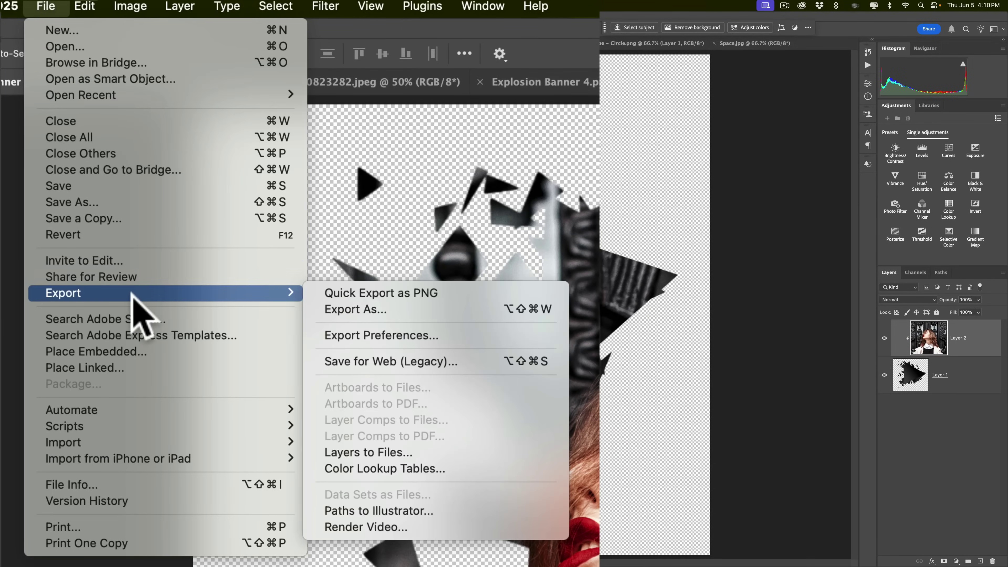
pyautogui.click(383, 310)
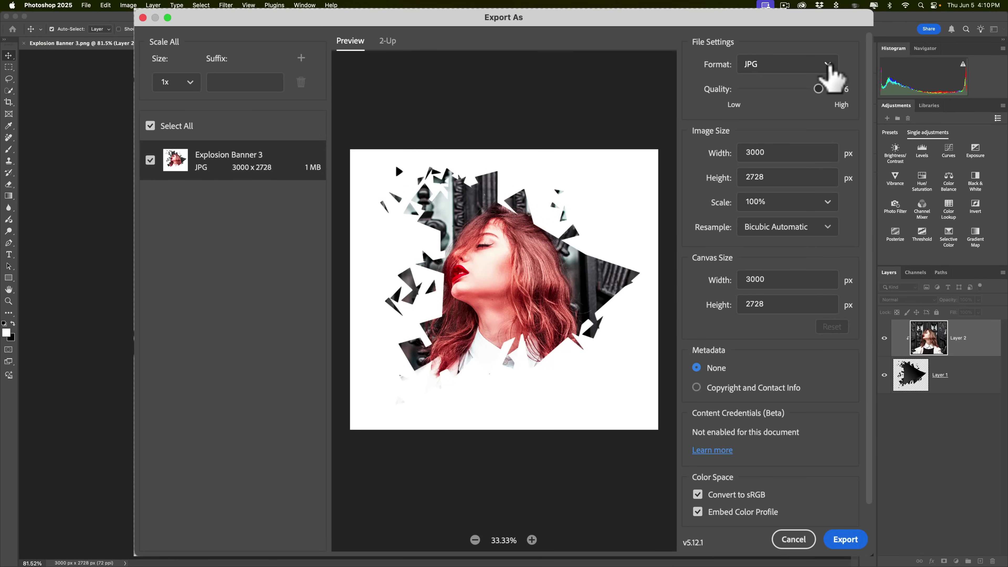
pyautogui.click(827, 66)
pyautogui.click(788, 84)
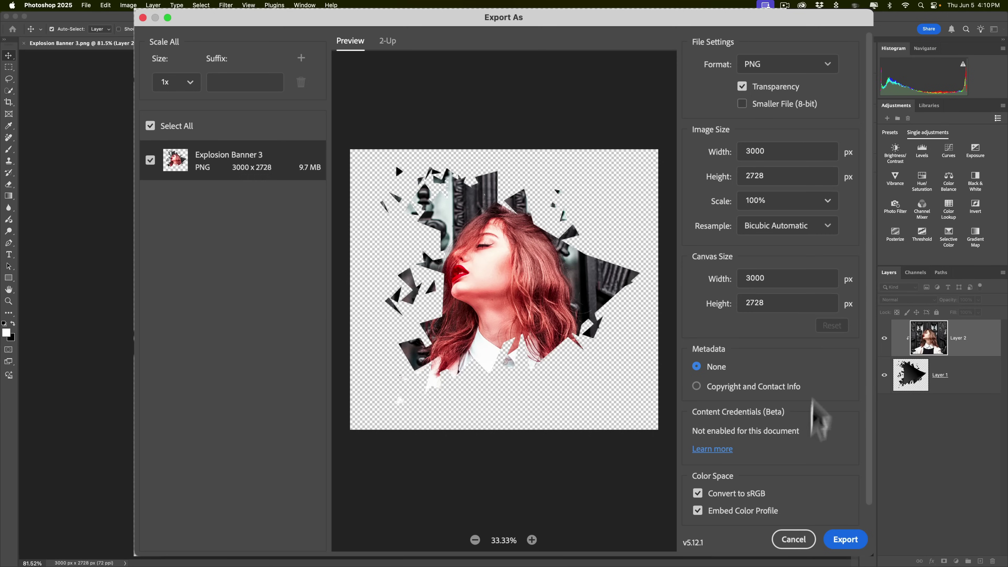
pyautogui.click(845, 540)
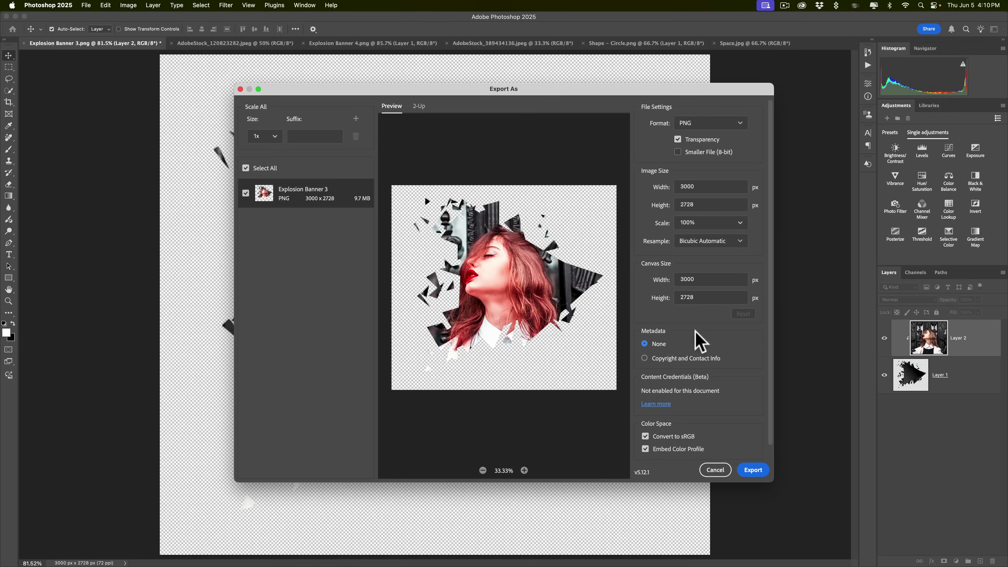
pyautogui.click(716, 471)
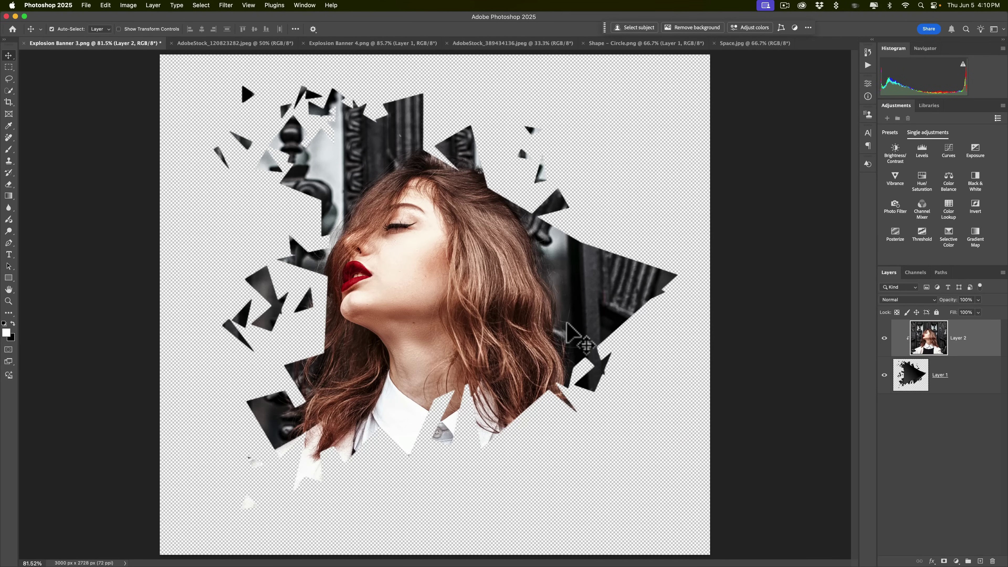
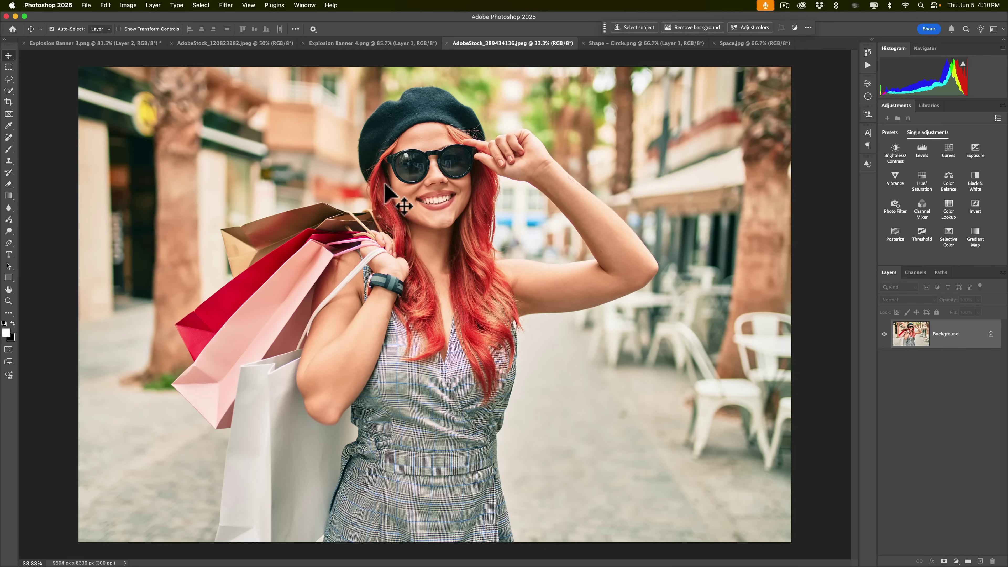
# - Select the entire AdobeStock_389434136.jpeg shopping photo and copy it
pyautogui.press('super')
pyautogui.press('super+a')
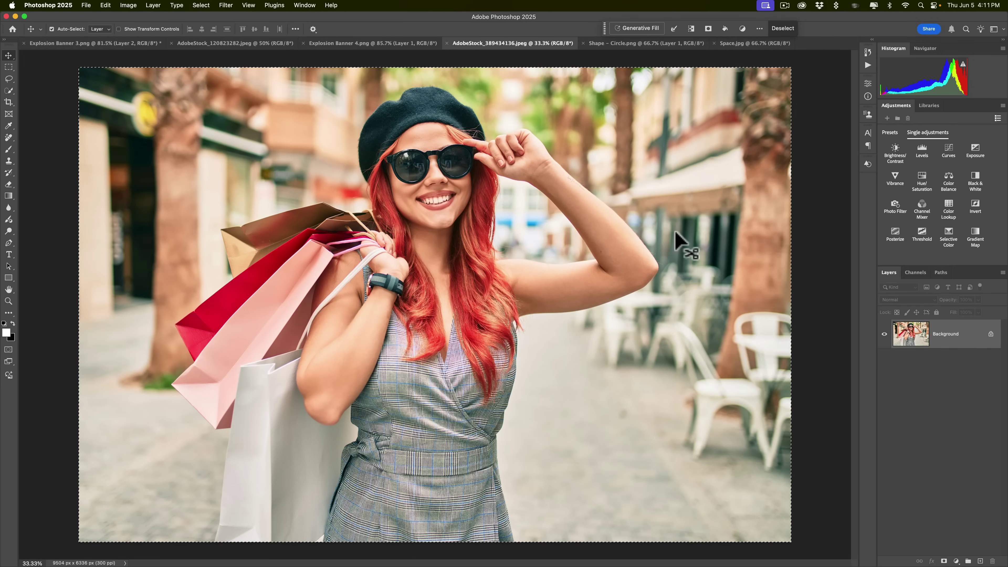
pyautogui.press('super')
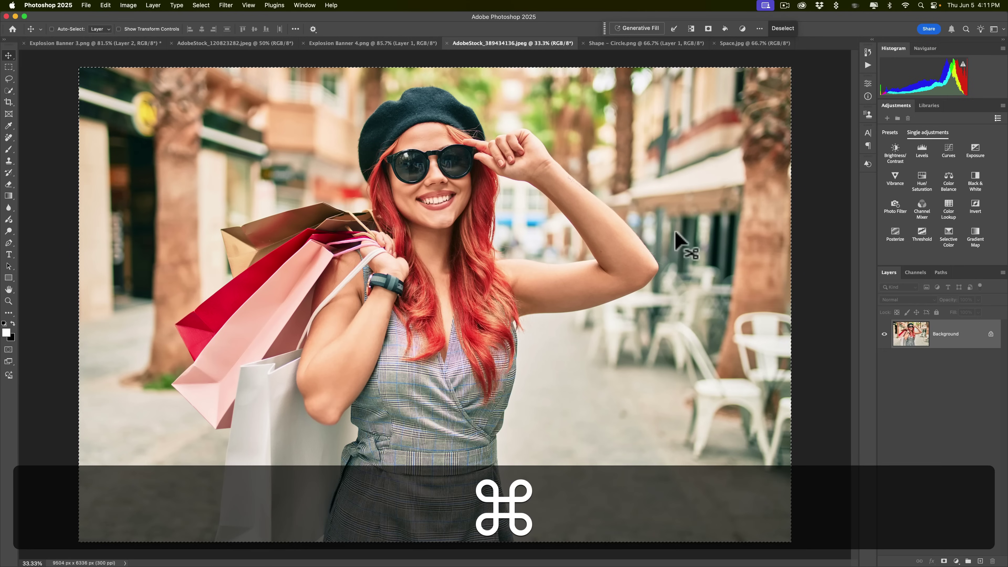
pyautogui.press('super+c')
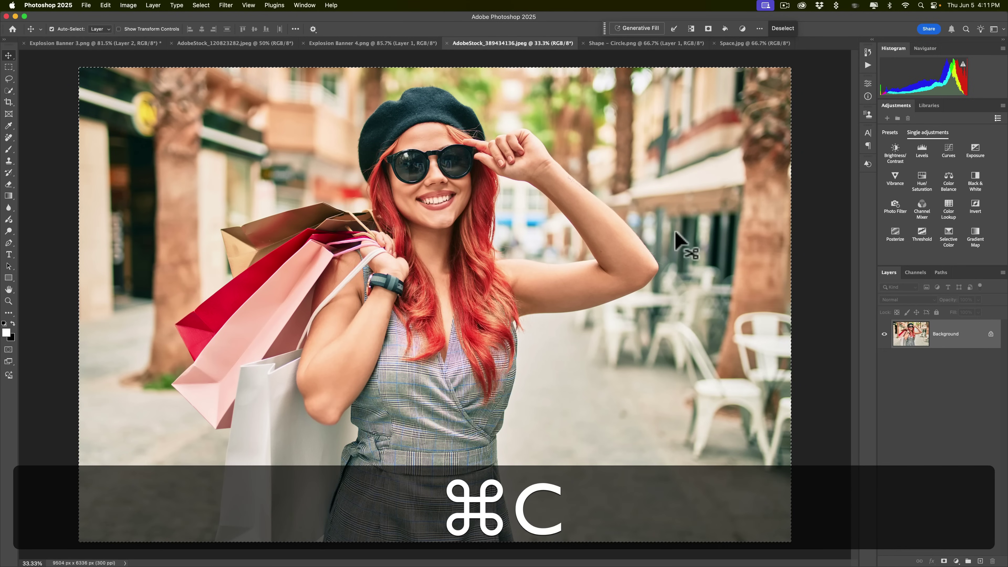
# - Paste the copied shopping photo into Explosion Banner 4.png as a new layer above the shape
pyautogui.click(372, 43)
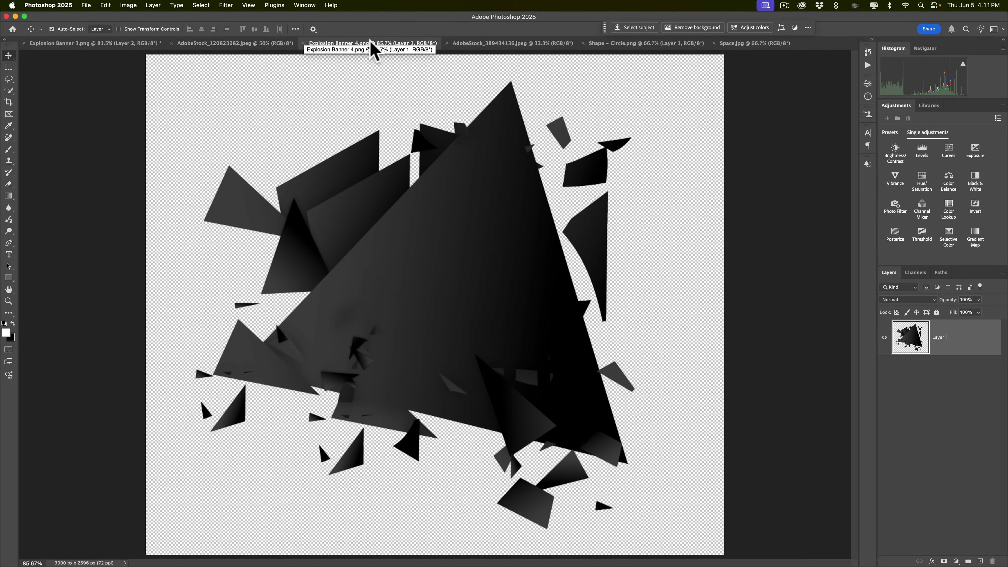
pyautogui.press('super')
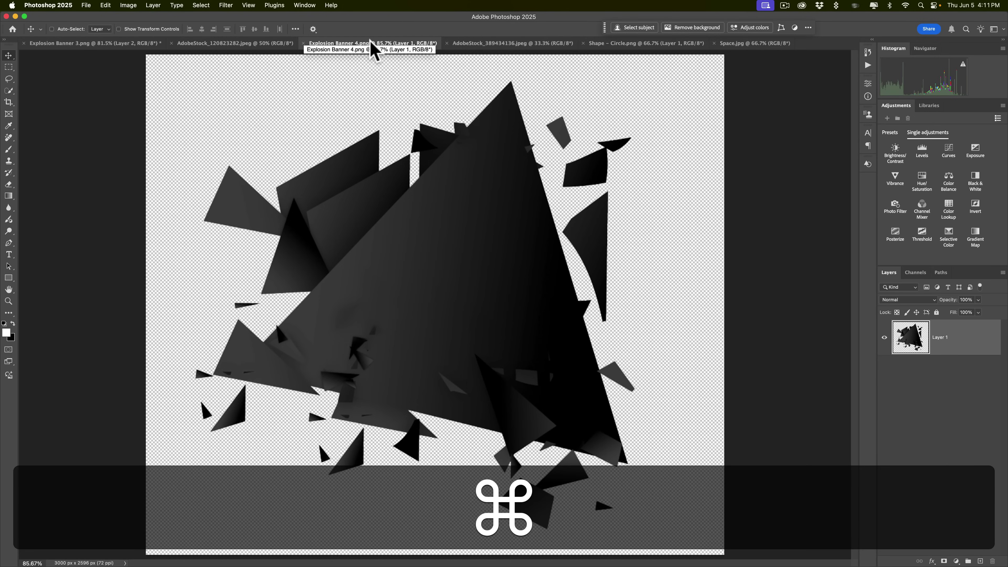
pyautogui.press('super+v')
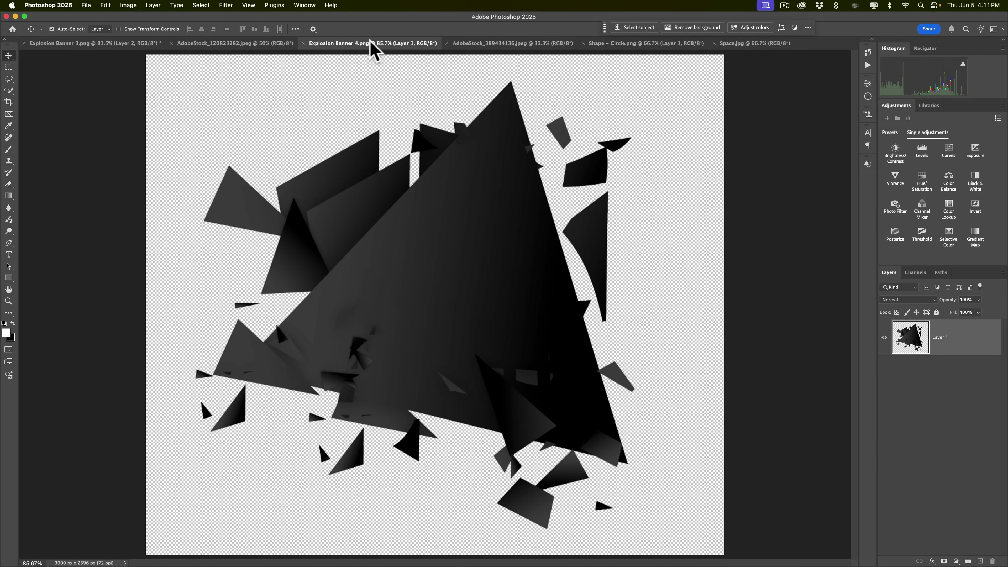
pyautogui.press('super+v')
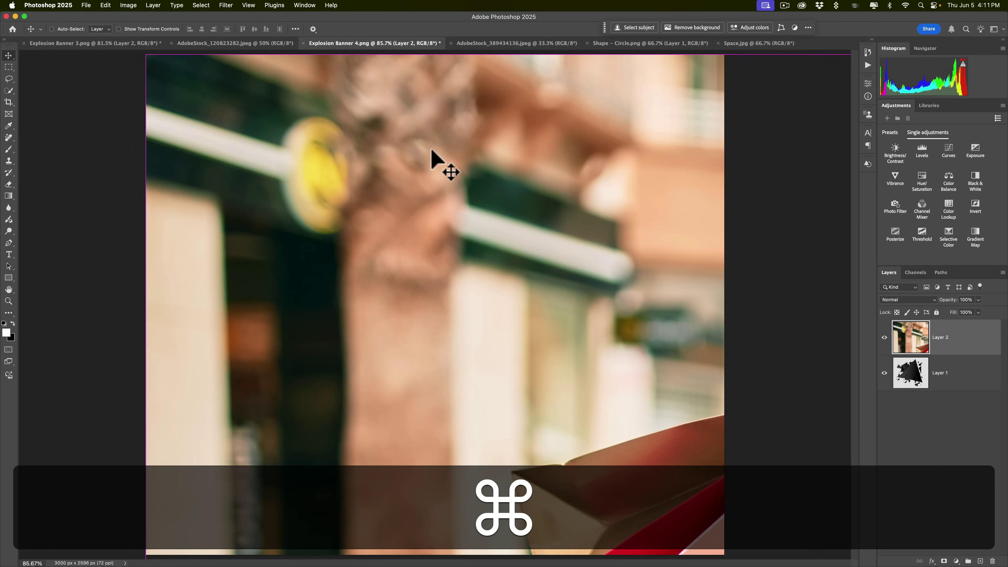
# - Scale the pasted shopping photo in Layer 2 down proportionally to about 43% with Free Transform
pyautogui.press('super+t')
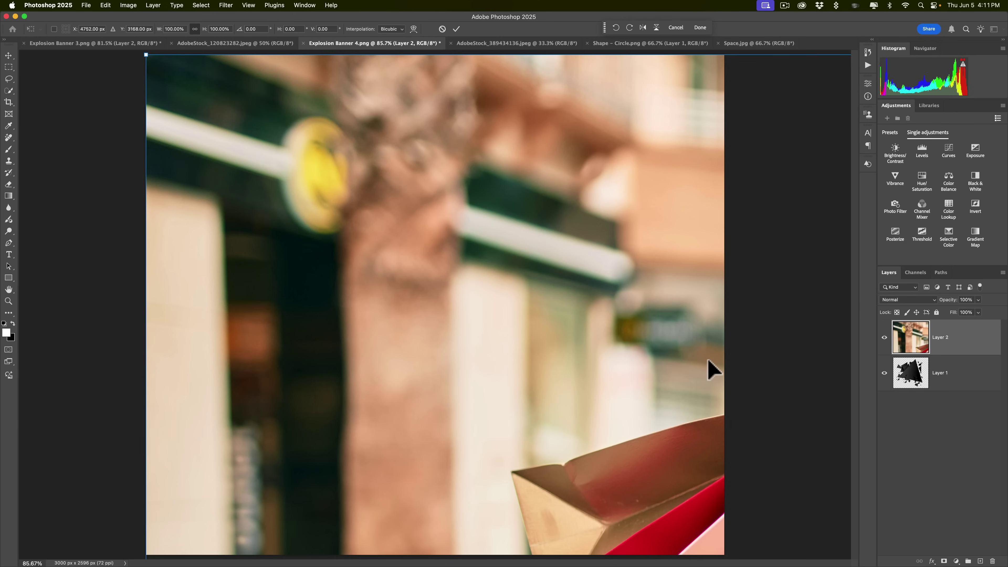
pyautogui.press('super+minus')
pyautogui.press('super+minus')
pyautogui.press('super+minus')
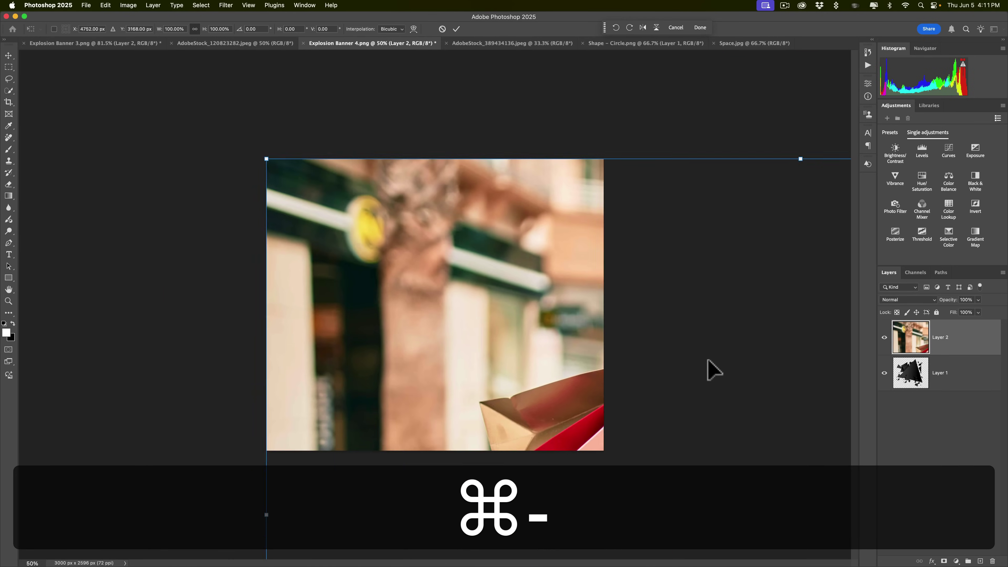
pyautogui.press('super+minus')
pyautogui.press('super+minus')
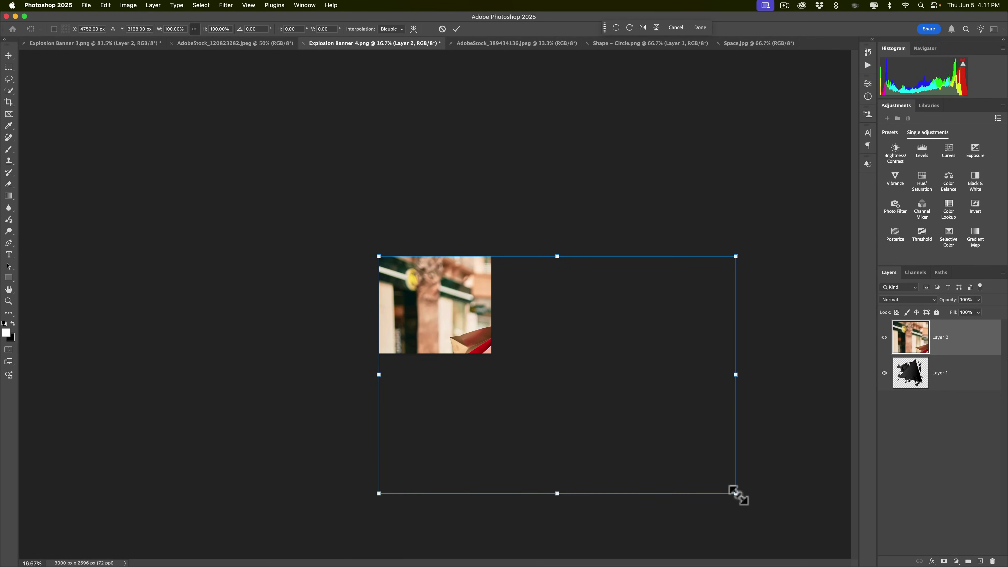
pyautogui.moveTo(736, 493); pyautogui.dragTo(531, 357)
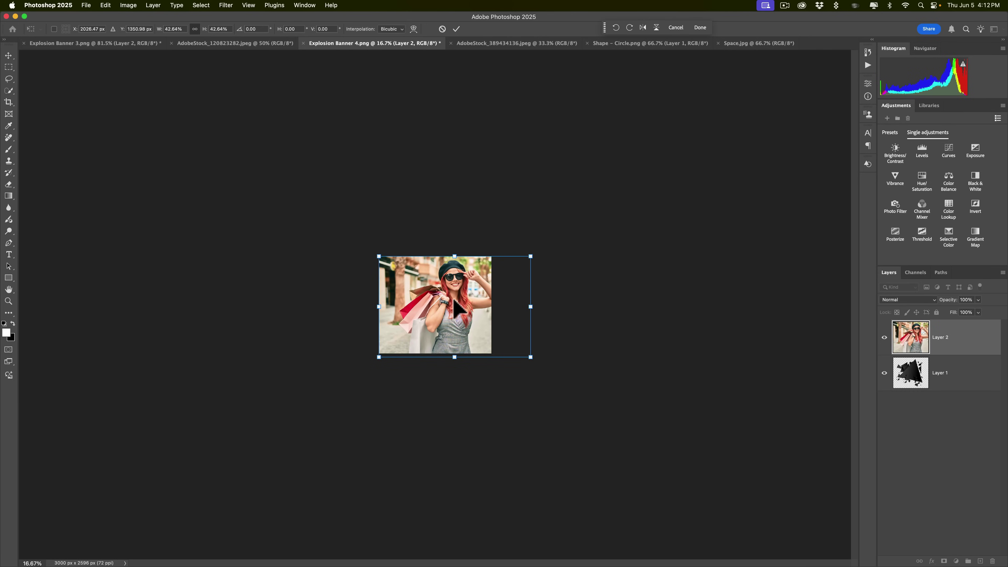
# - Lower Layer 2's opacity to 57% and place the shopping photo so the woman's face sits over the explosion shape
pyautogui.press('super')
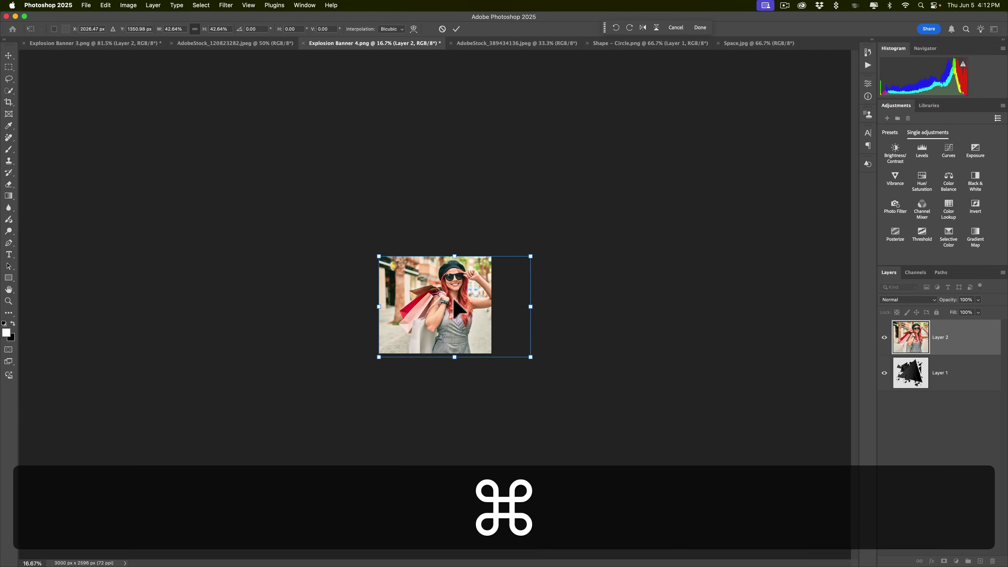
pyautogui.press('super+plus')
pyautogui.press('super+plus')
pyautogui.press('super+plus')
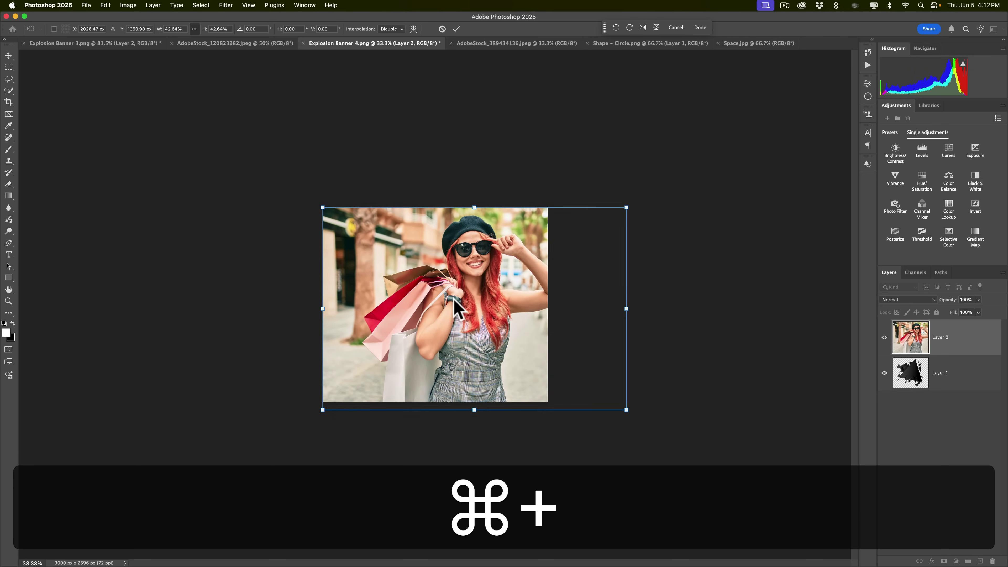
pyautogui.press('super+plus')
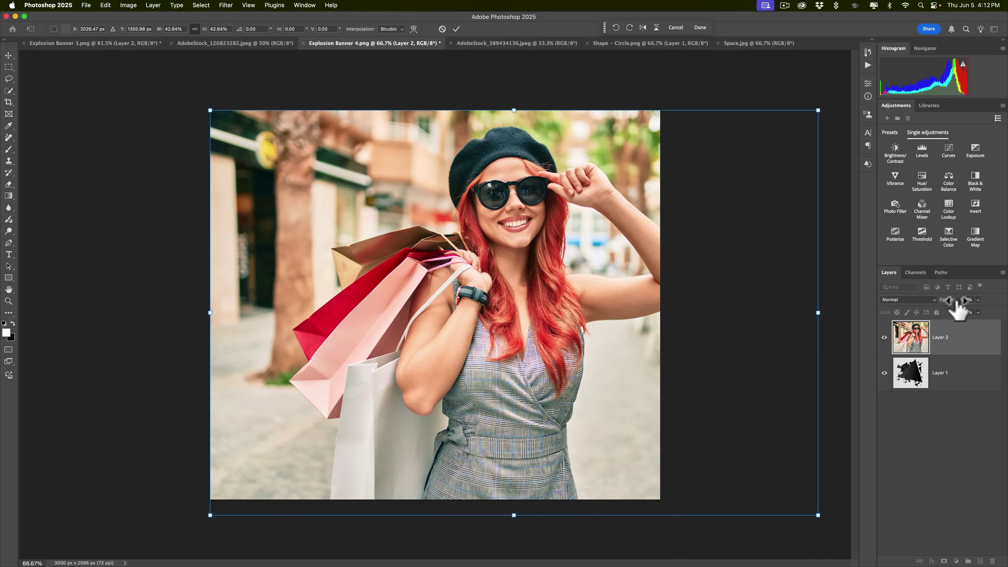
pyautogui.moveTo(951, 306); pyautogui.dragTo(930, 298)
pyautogui.click(927, 345)
pyautogui.moveTo(499, 234); pyautogui.dragTo(433, 295)
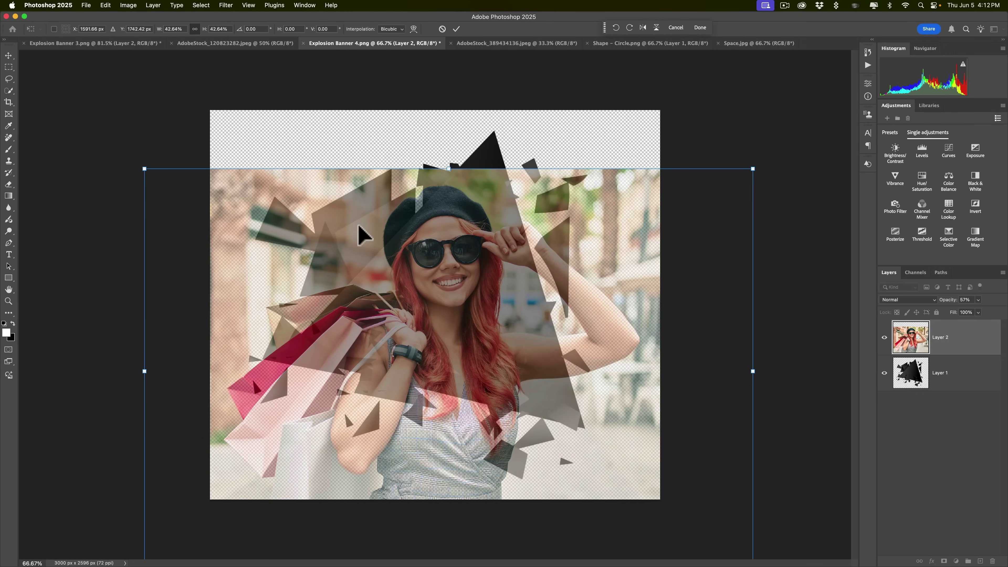
pyautogui.click(457, 28)
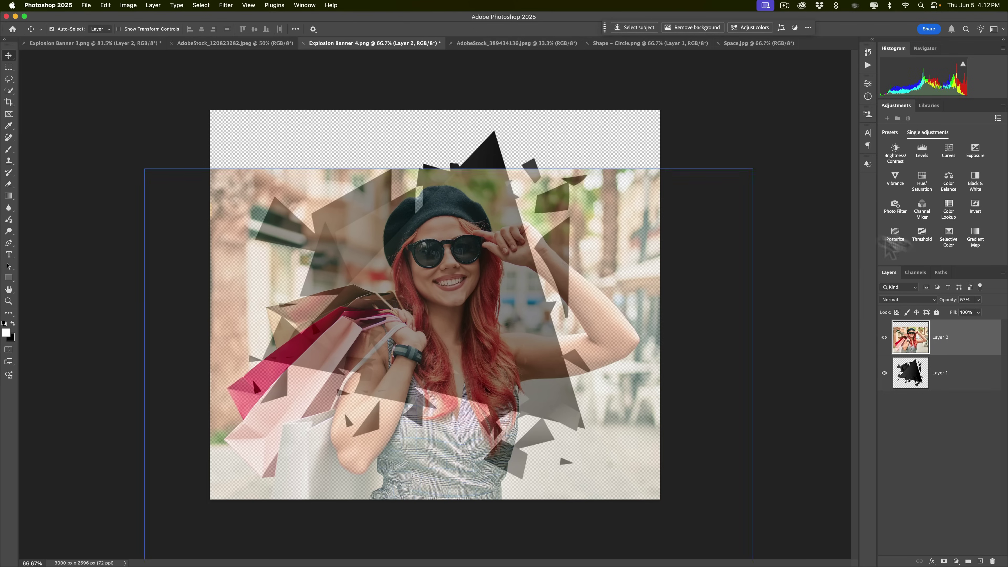
pyautogui.click(485, 167)
pyautogui.press('super+z')
pyautogui.press('super+shift+z')
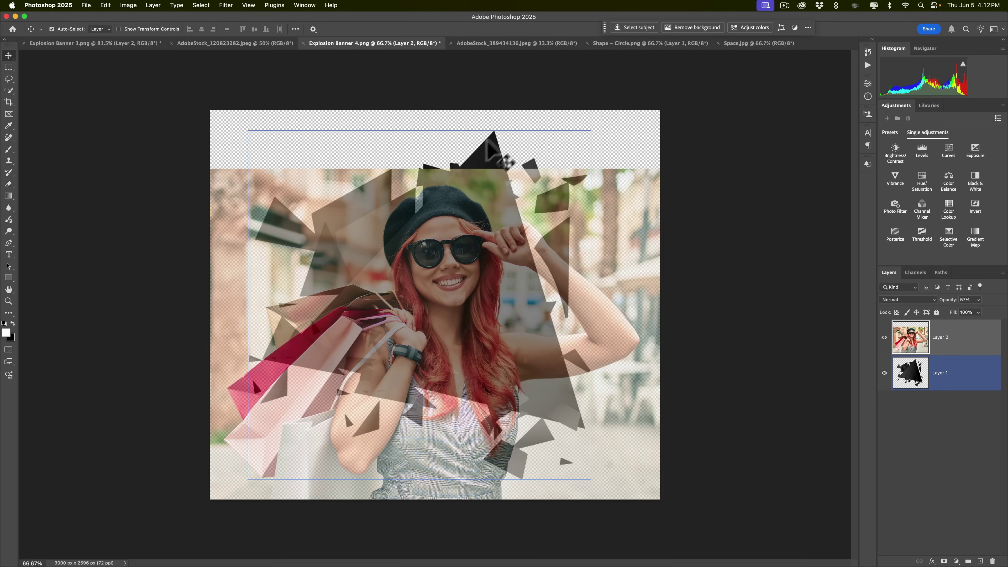
pyautogui.click(479, 179)
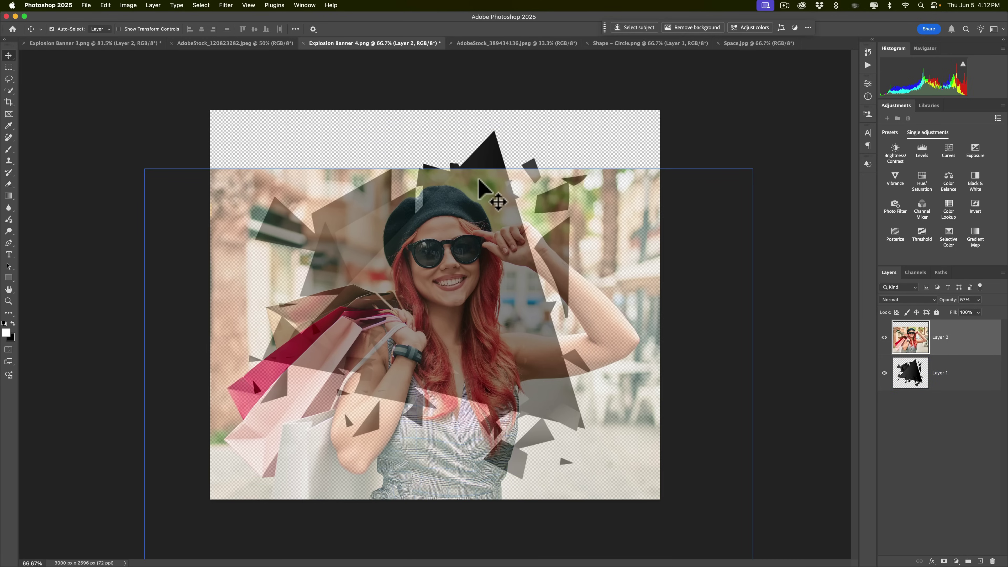
# - Enlarge the shopping photo to about 125% with Free Transform and reposition it to cover the whole explosion shape
pyautogui.press('super')
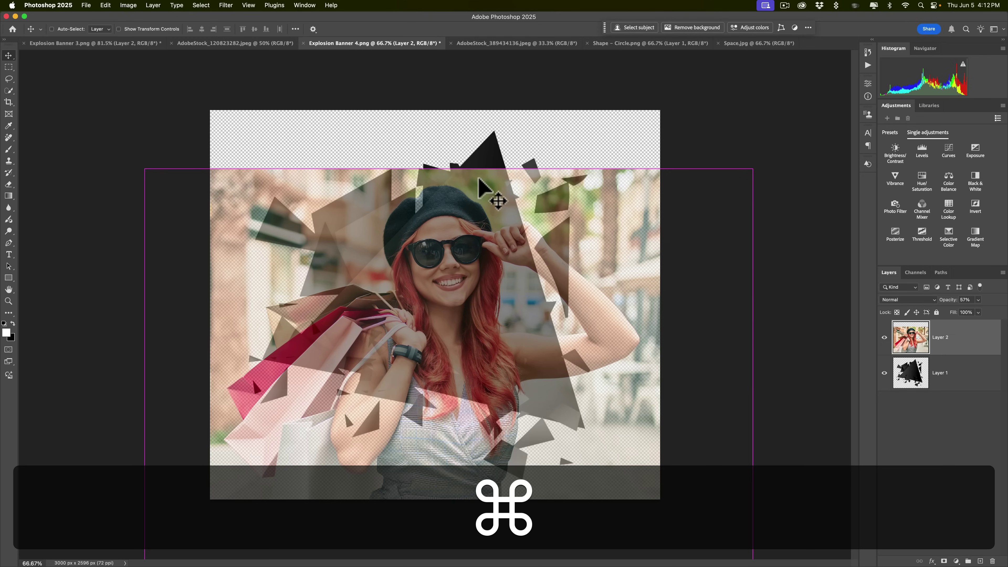
pyautogui.press('super+t')
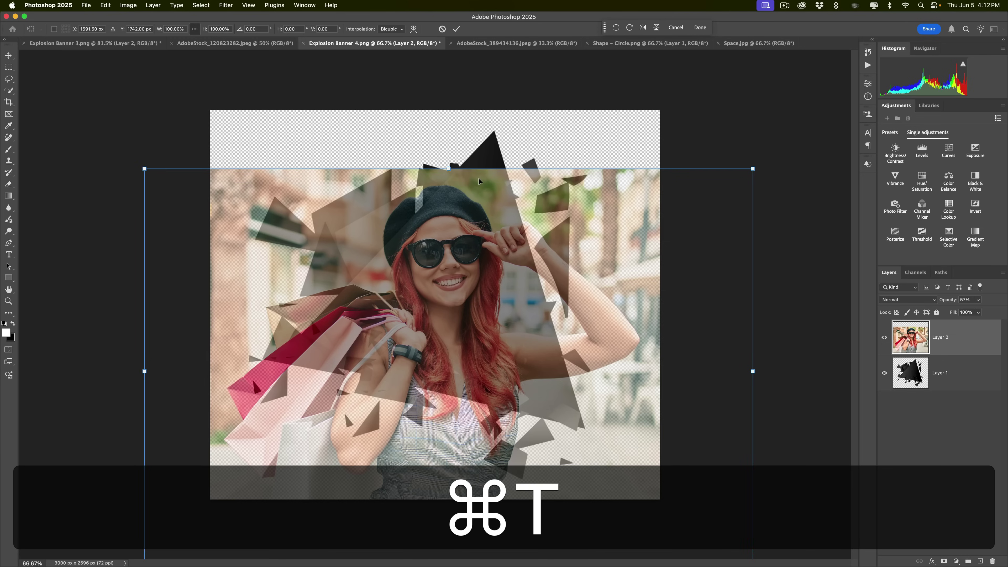
pyautogui.moveTo(449, 169); pyautogui.dragTo(449, 110)
pyautogui.moveTo(441, 215); pyautogui.dragTo(466, 261)
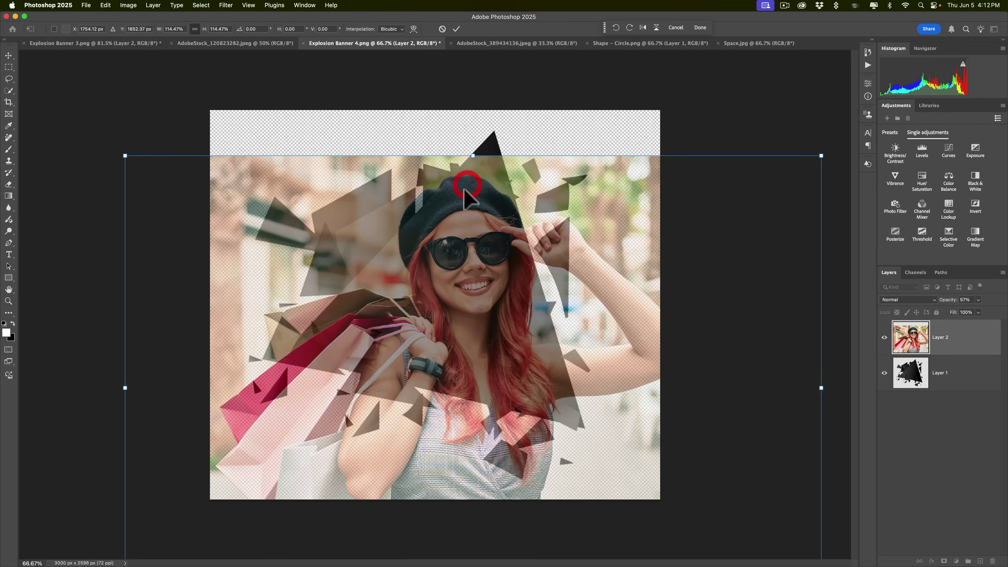
pyautogui.moveTo(474, 156); pyautogui.dragTo(474, 119)
pyautogui.moveTo(465, 198)
pyautogui.mouseDown()
pyautogui.moveTo(458, 241)
pyautogui.moveTo(466, 213)
pyautogui.mouseUp()
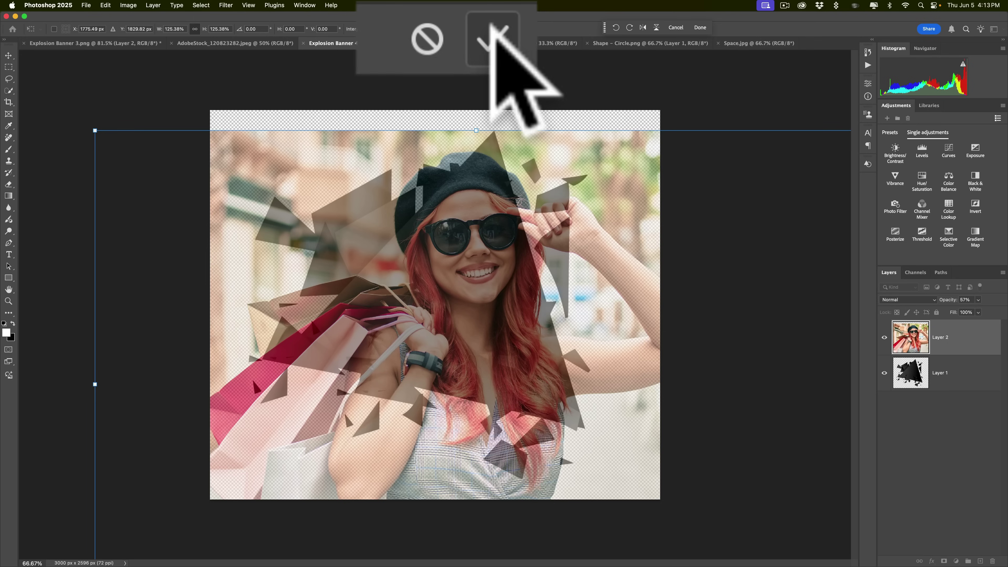
pyautogui.click(457, 28)
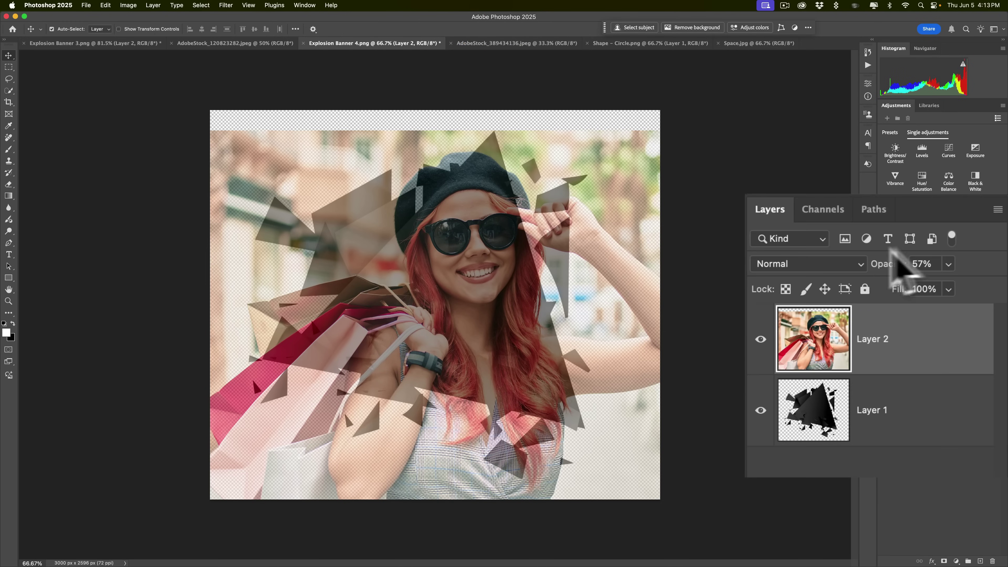
# - Restore Layer 2's opacity to 100% and clip it to the explosion shape in Layer 1
pyautogui.moveTo(901, 265); pyautogui.dragTo(998, 274)
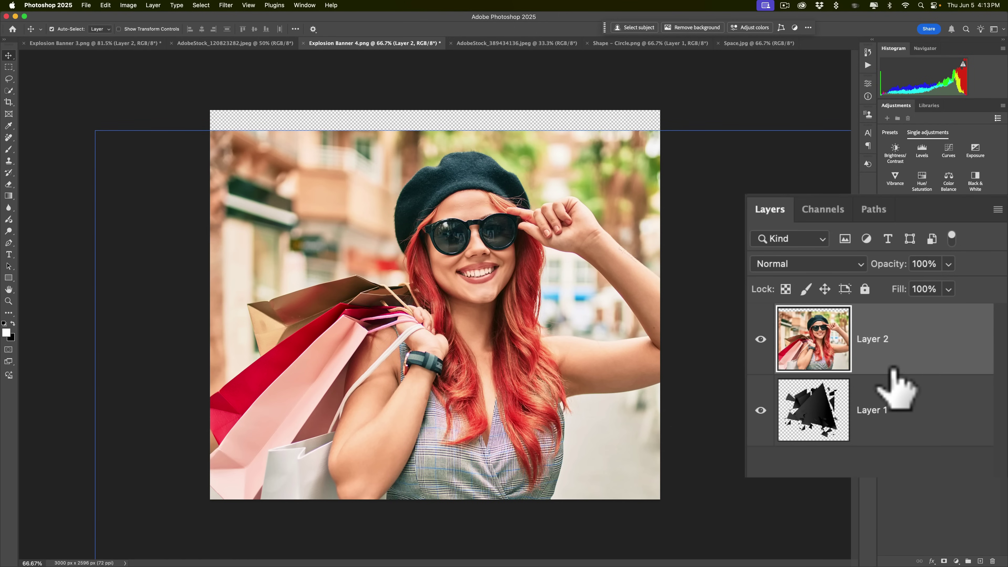
pyautogui.press('alt')
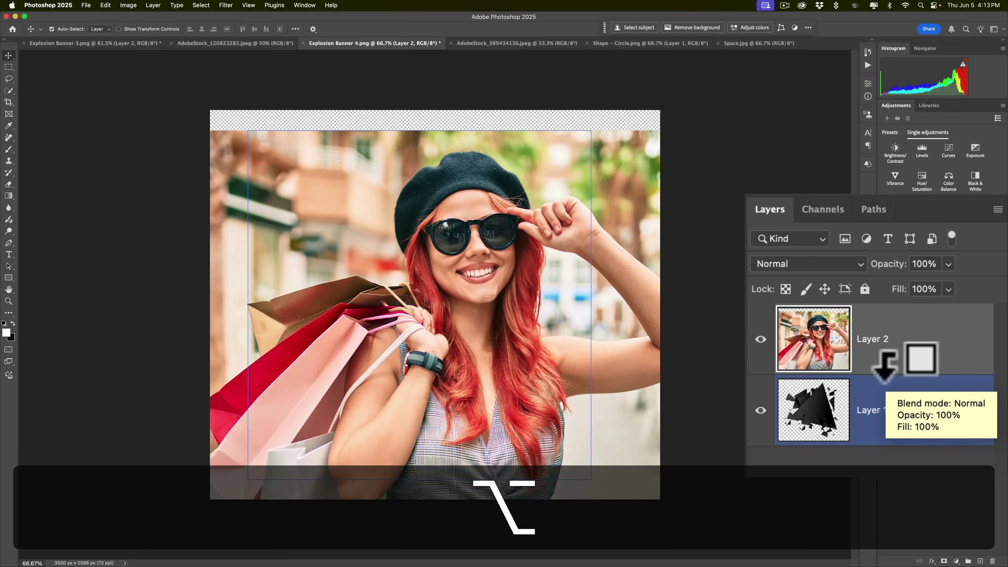
pyautogui.keyDown('alt'); pyautogui.click(885, 373); pyautogui.keyUp('alt')
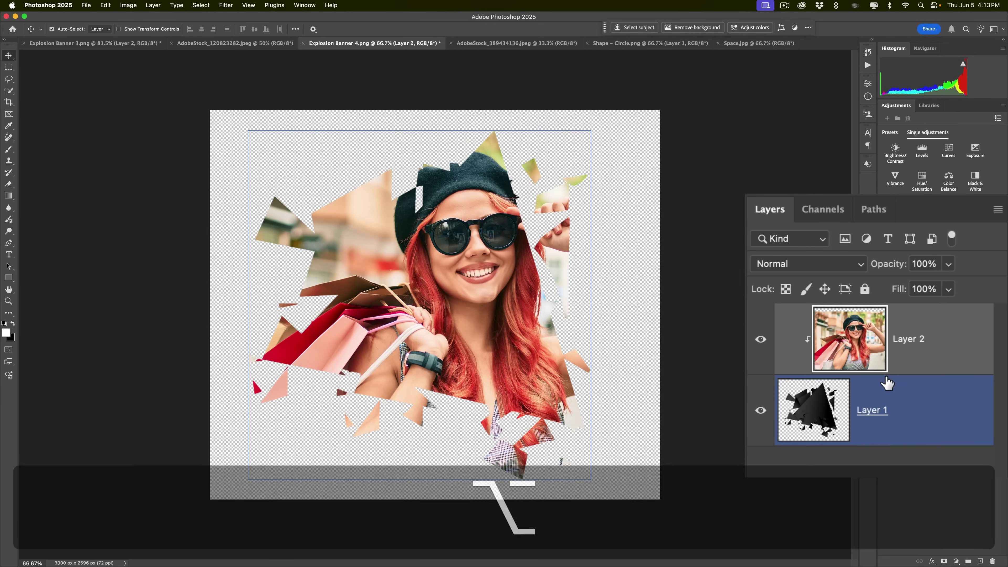
# - Nudge the clipped photo slightly and scale it up to about 101% to fill the remaining fragments of the shape
pyautogui.moveTo(500, 284); pyautogui.dragTo(499, 284)
pyautogui.press('super')
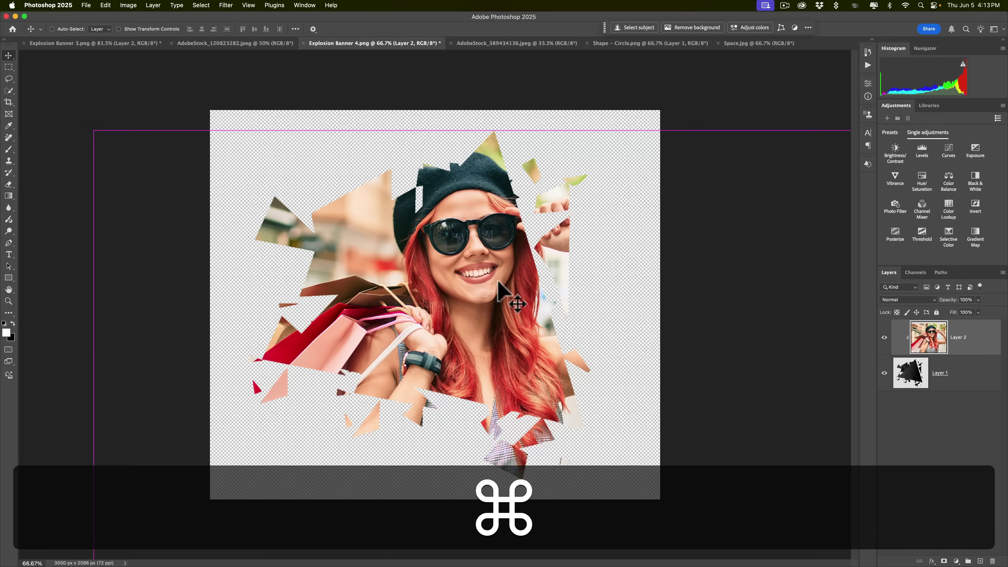
pyautogui.press('super+t')
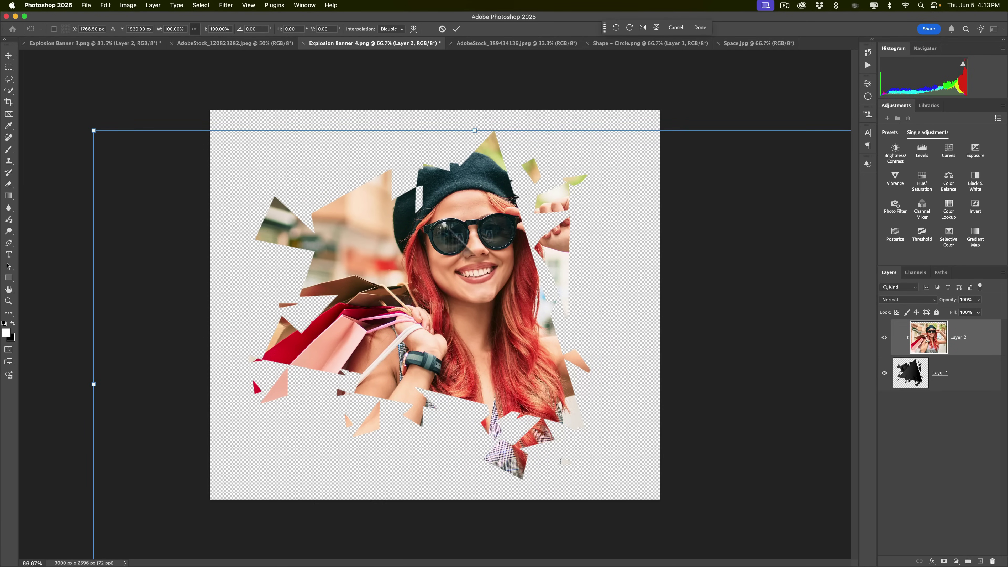
pyautogui.moveTo(94, 131); pyautogui.dragTo(88, 126)
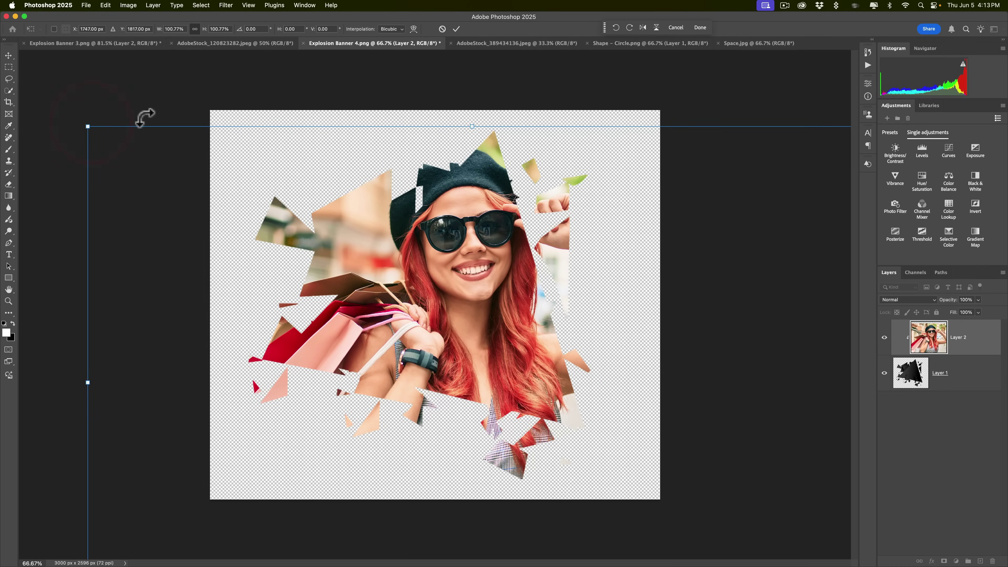
pyautogui.click(456, 29)
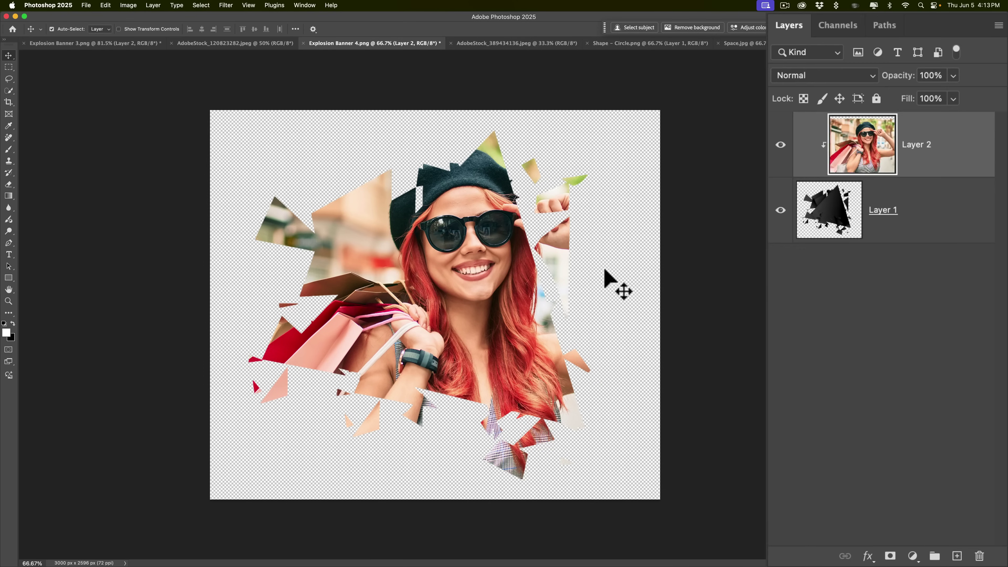
# - Add a new blank layer directly below the explosion shape's Layer 1
pyautogui.click(854, 220)
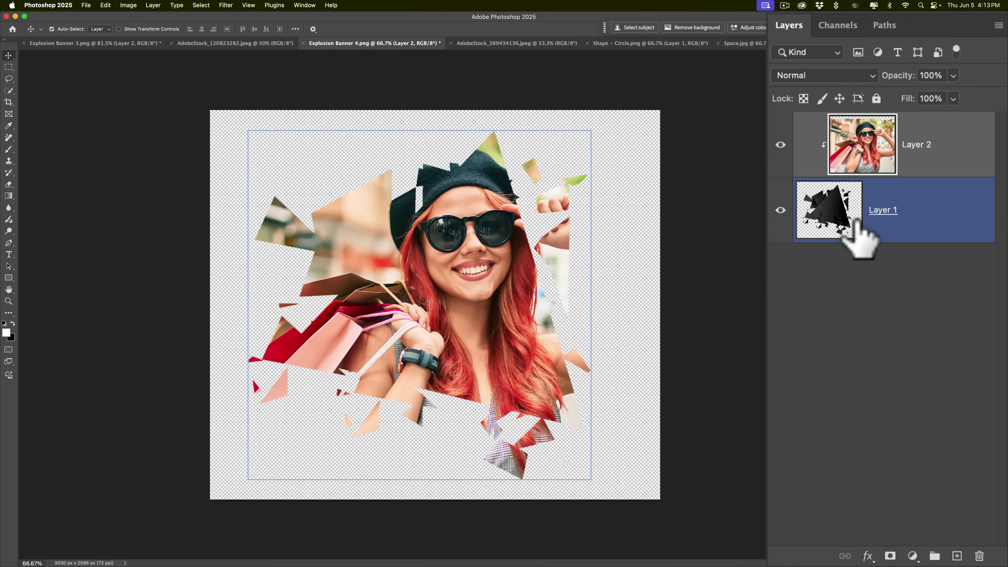
pyautogui.click(934, 207)
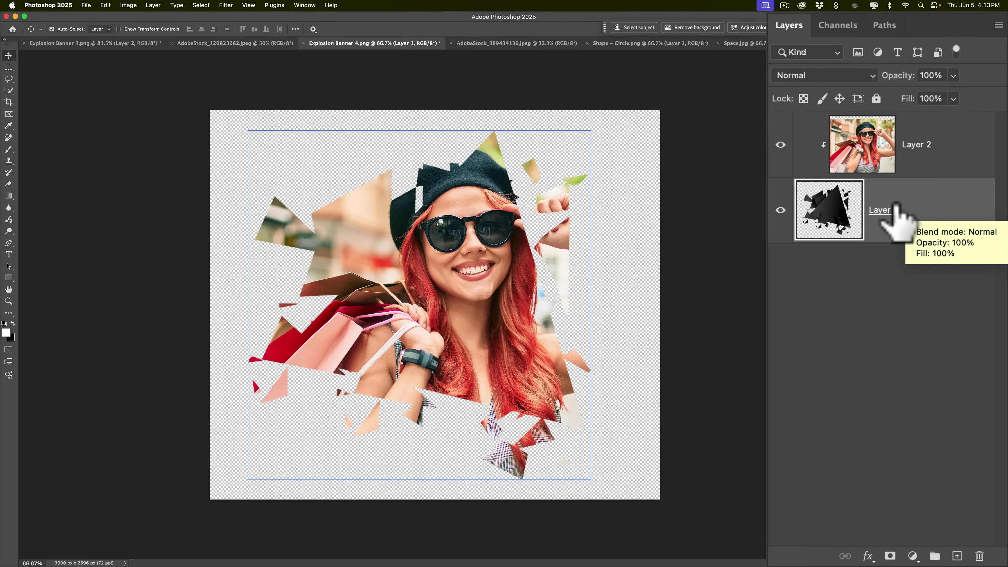
pyautogui.press('super')
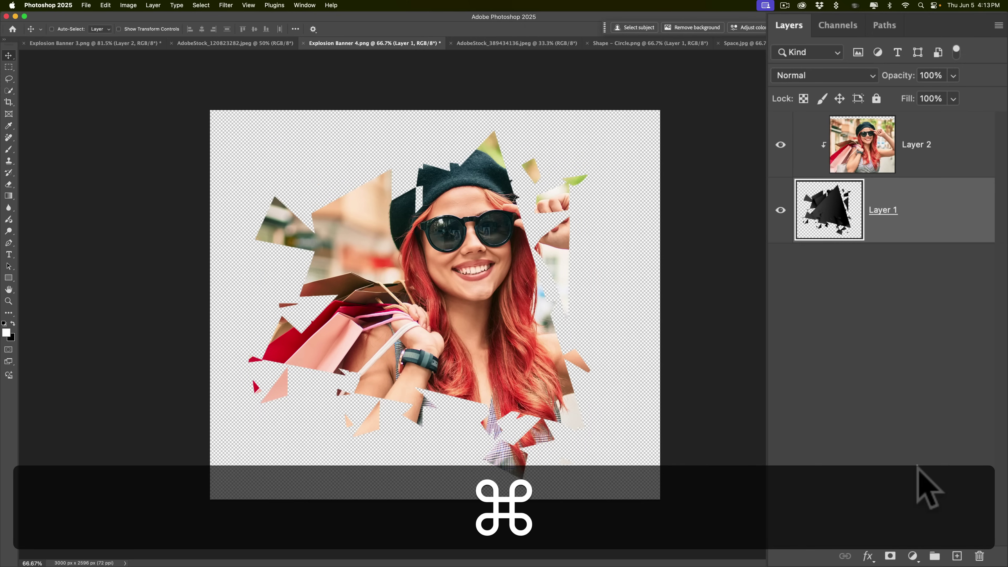
pyautogui.keyDown('super'); pyautogui.click(958, 556); pyautogui.keyUp('super')
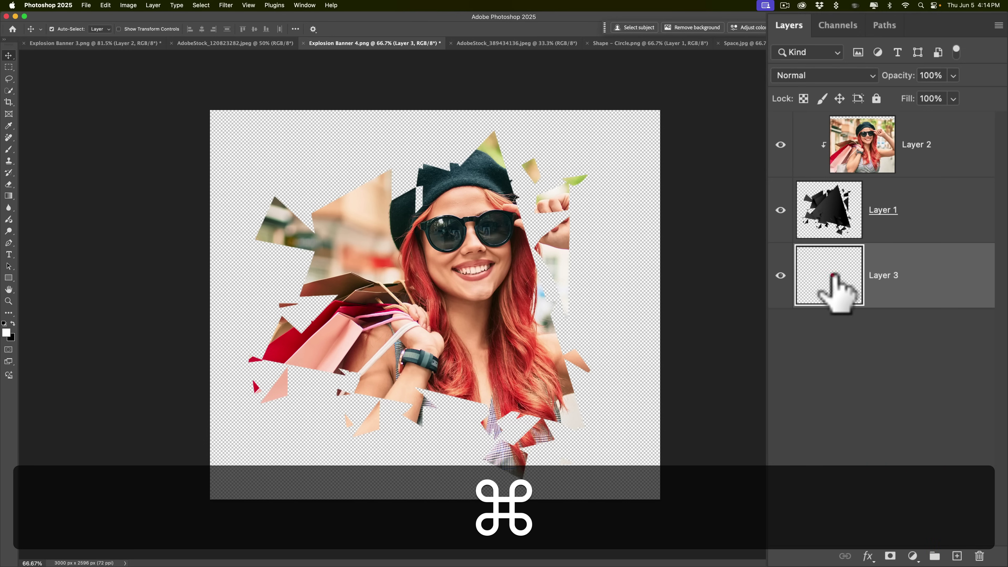
pyautogui.click(834, 278)
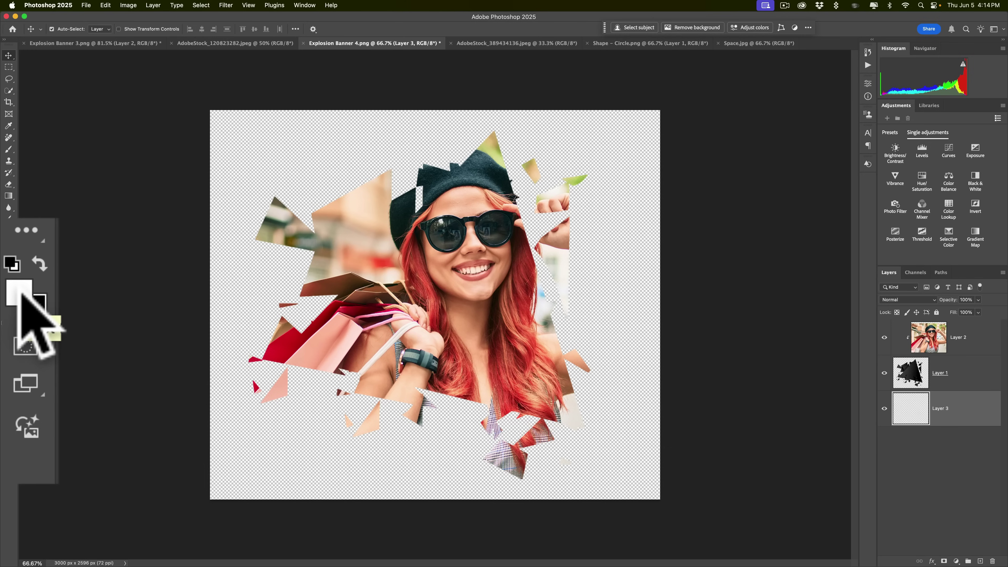
# - Set the foreground color to blue 417fb8 and fill the blank Layer 3 with it
pyautogui.click(6, 333)
pyautogui.moveTo(512, 200); pyautogui.dragTo(730, 90)
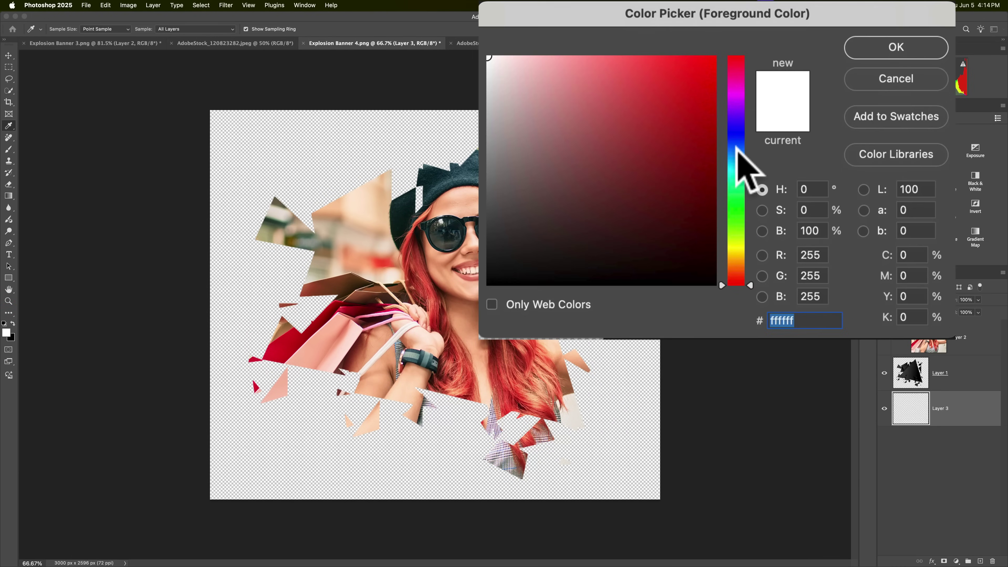
pyautogui.click(727, 154)
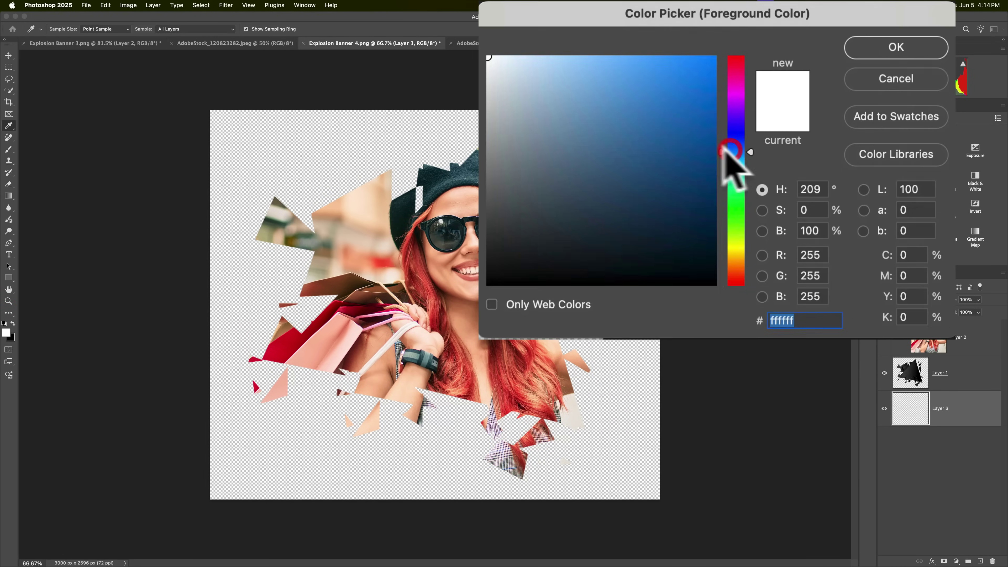
pyautogui.click(636, 120)
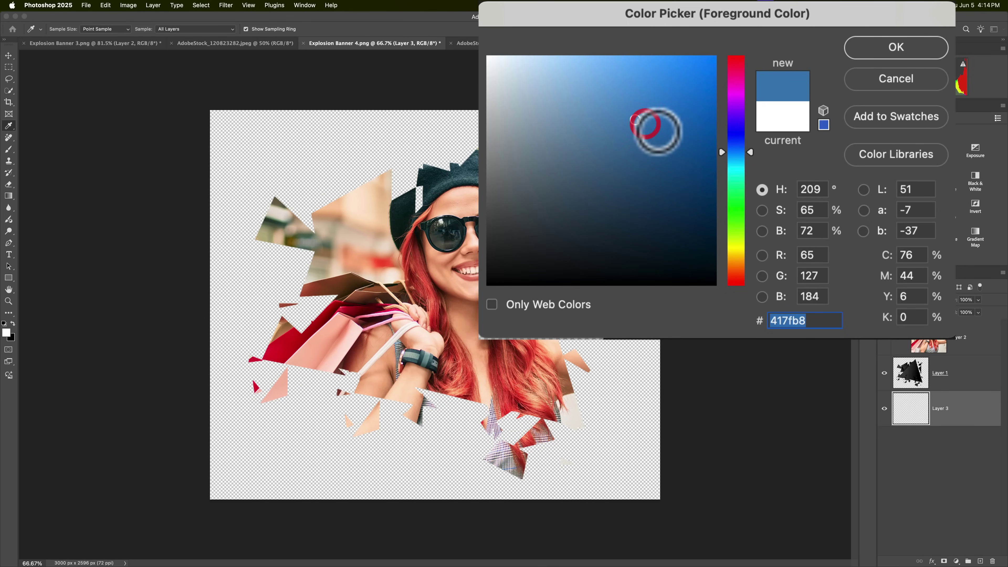
pyautogui.click(872, 45)
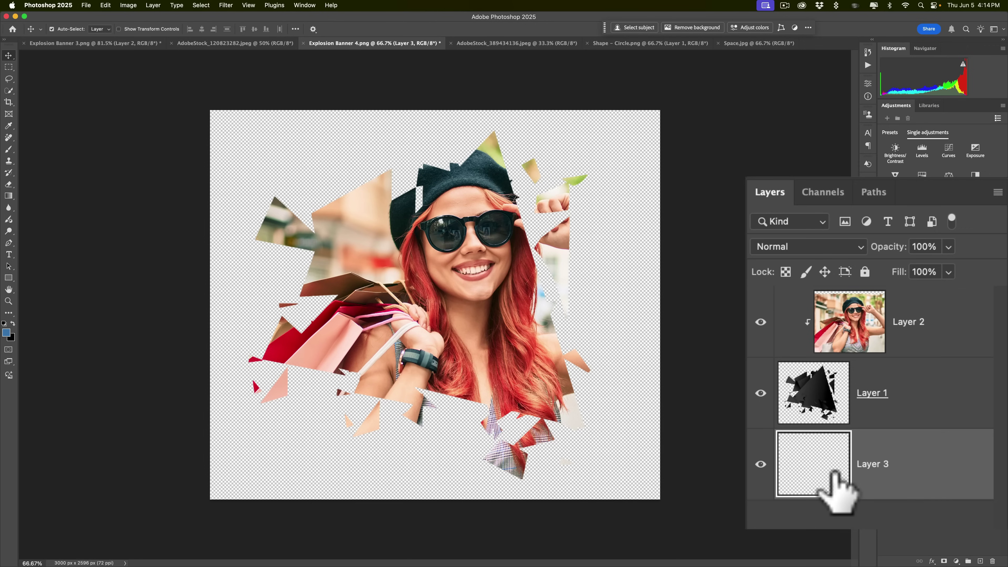
pyautogui.hotkey('alt', 'BackSpace')
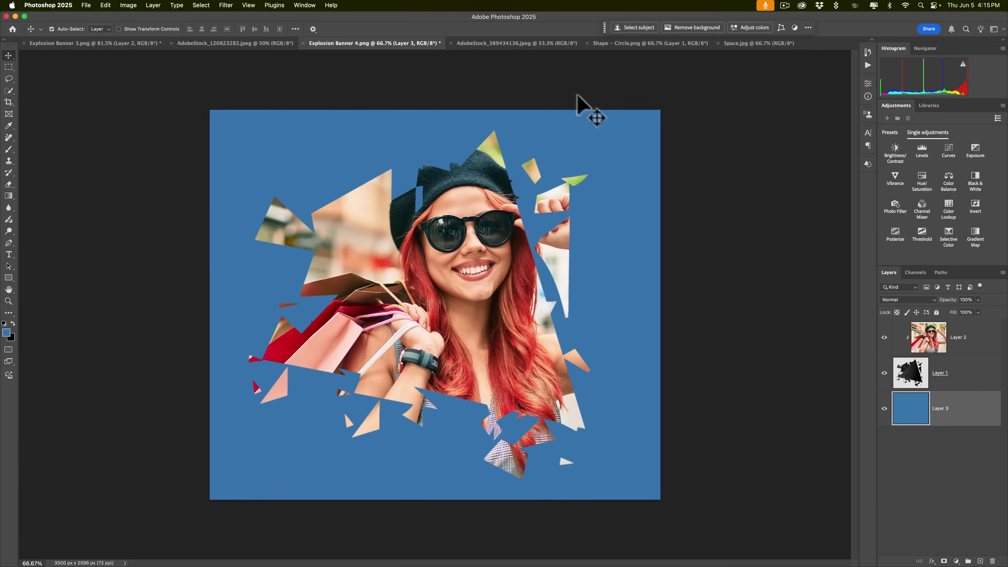
# - Bring the Space.jpg photo into the Shape – Circle.png document as a layer above the circle
pyautogui.click(637, 44)
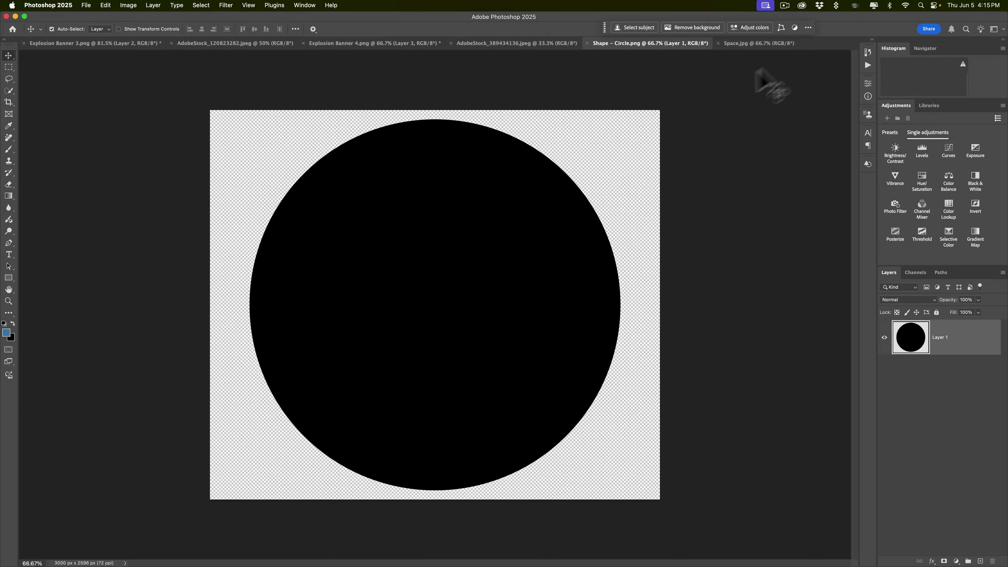
pyautogui.click(751, 44)
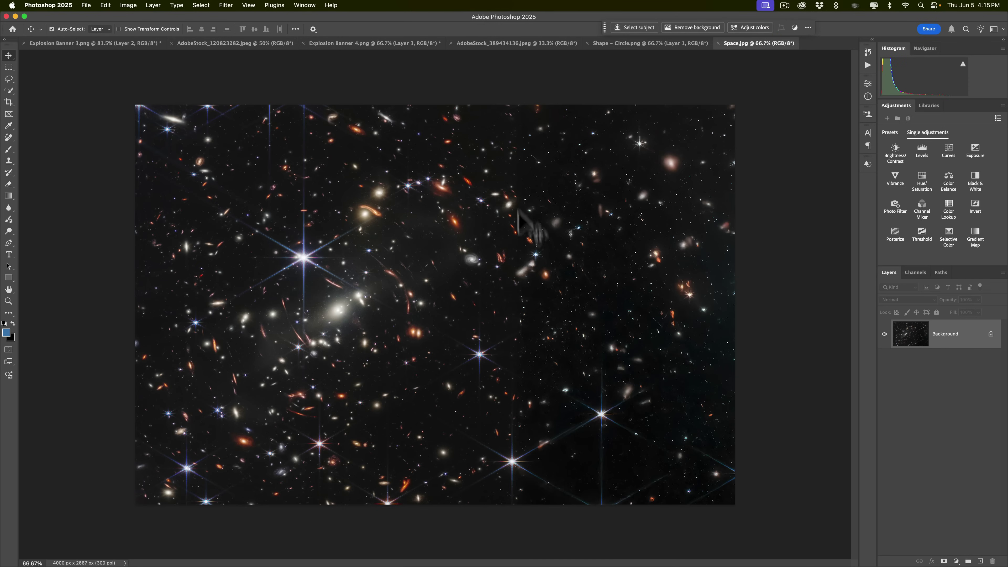
pyautogui.click(623, 43)
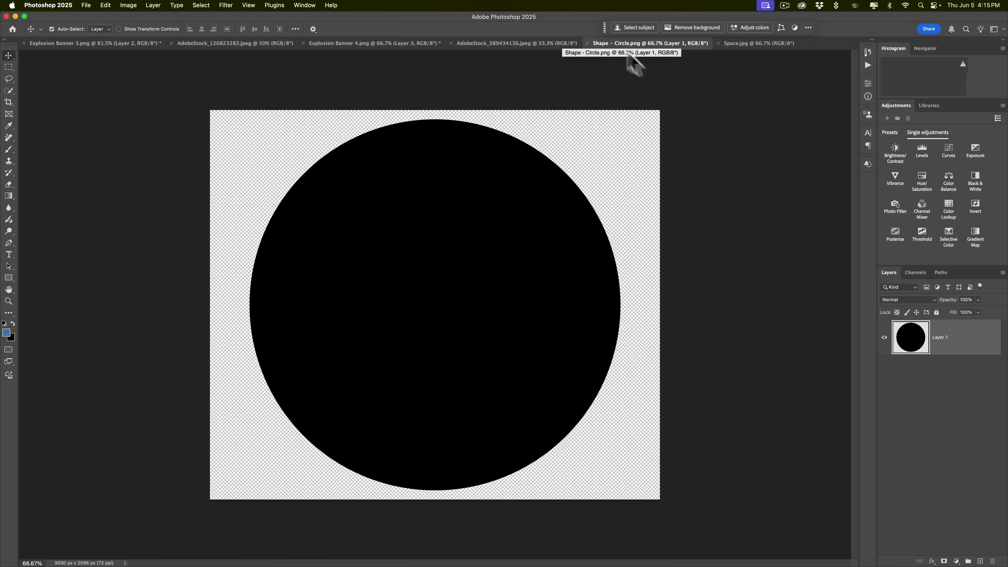
pyautogui.click(737, 44)
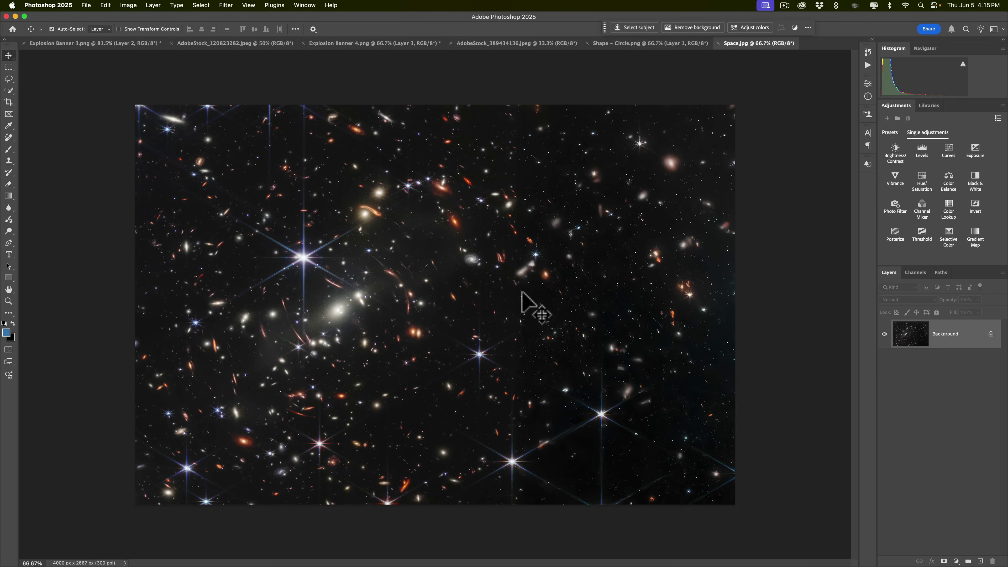
pyautogui.moveTo(511, 291)
pyautogui.mouseDown()
pyautogui.moveTo(580, 169)
pyautogui.moveTo(626, 123)
pyautogui.moveTo(623, 45)
pyautogui.moveTo(517, 150)
pyautogui.moveTo(426, 314)
pyautogui.moveTo(432, 326)
pyautogui.moveTo(499, 301)
pyautogui.mouseUp()
# - Lower Layer 2's opacity to 57% and reposition the space photo over the circle
pyautogui.moveTo(950, 303); pyautogui.dragTo(931, 303)
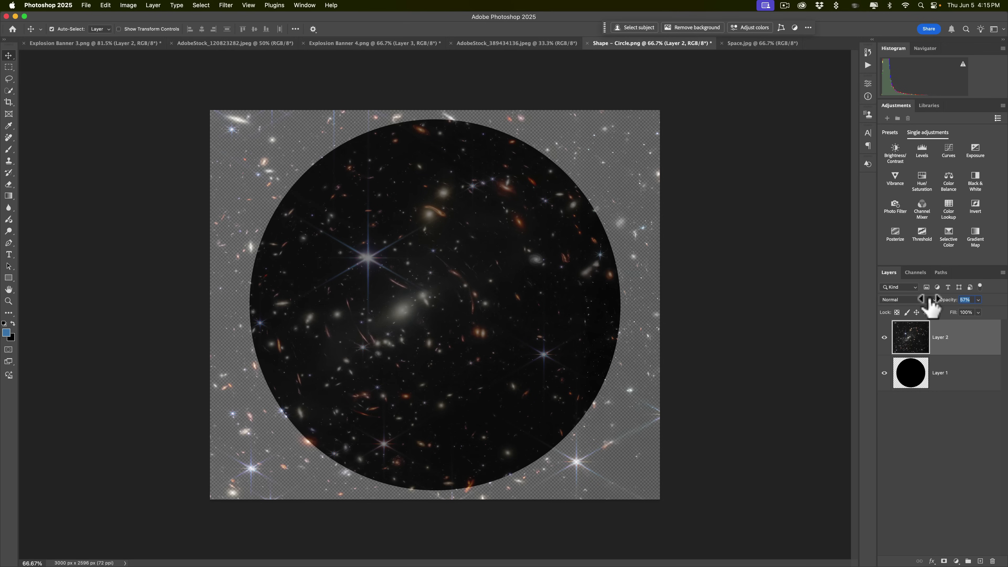
pyautogui.moveTo(417, 314); pyautogui.dragTo(400, 316)
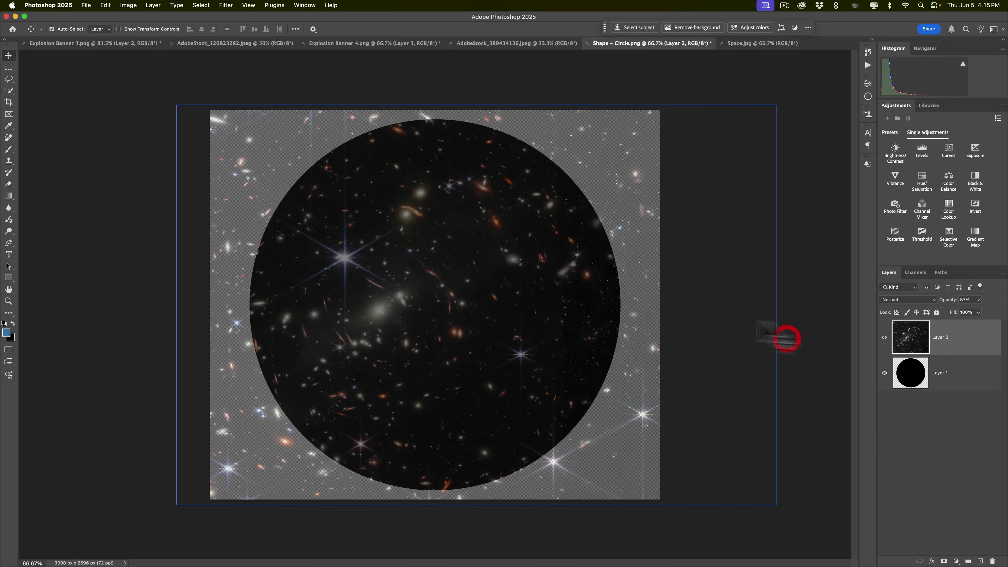
pyautogui.click(910, 343)
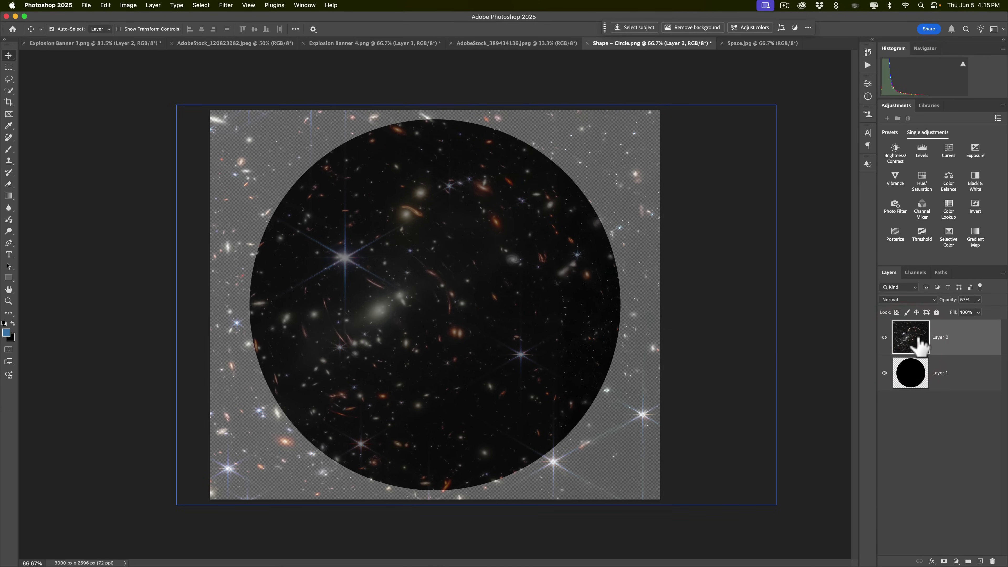
# - Restore Layer 2's opacity to 100% and clip it to the circle in Layer 1
pyautogui.click(964, 301)
pyautogui.write('100')
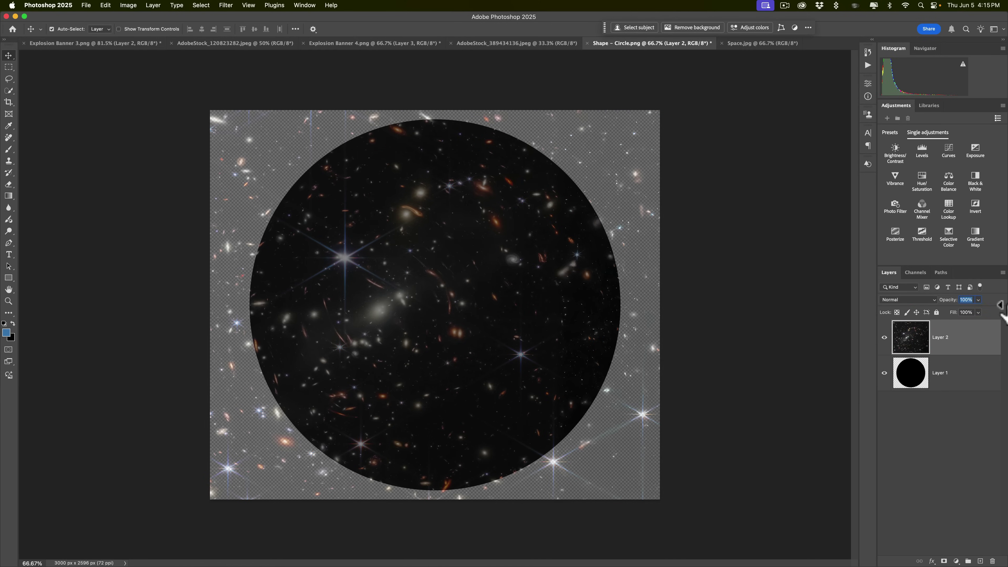
pyautogui.press('Return')
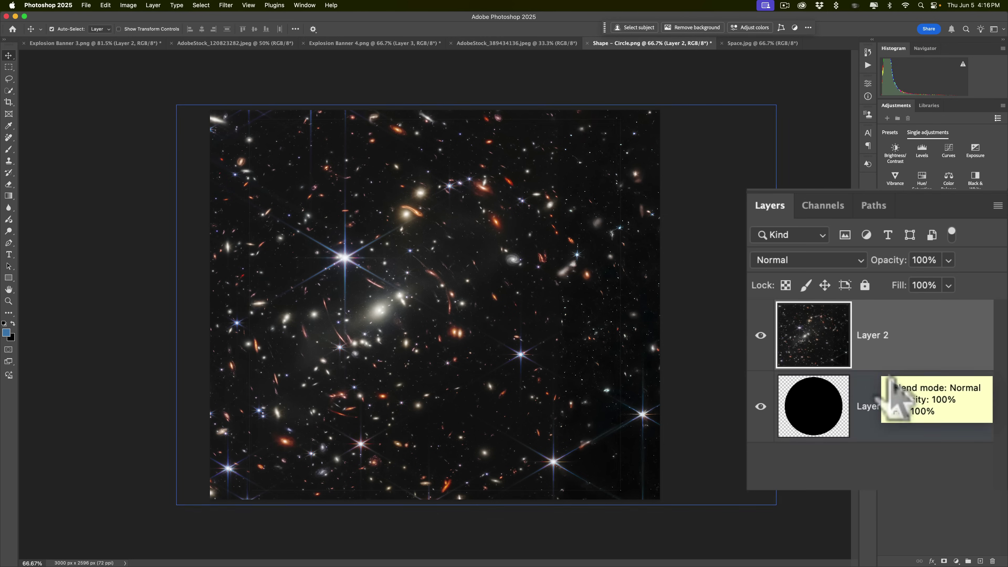
pyautogui.press('alt')
pyautogui.keyDown('alt'); pyautogui.click(881, 361); pyautogui.keyUp('alt')
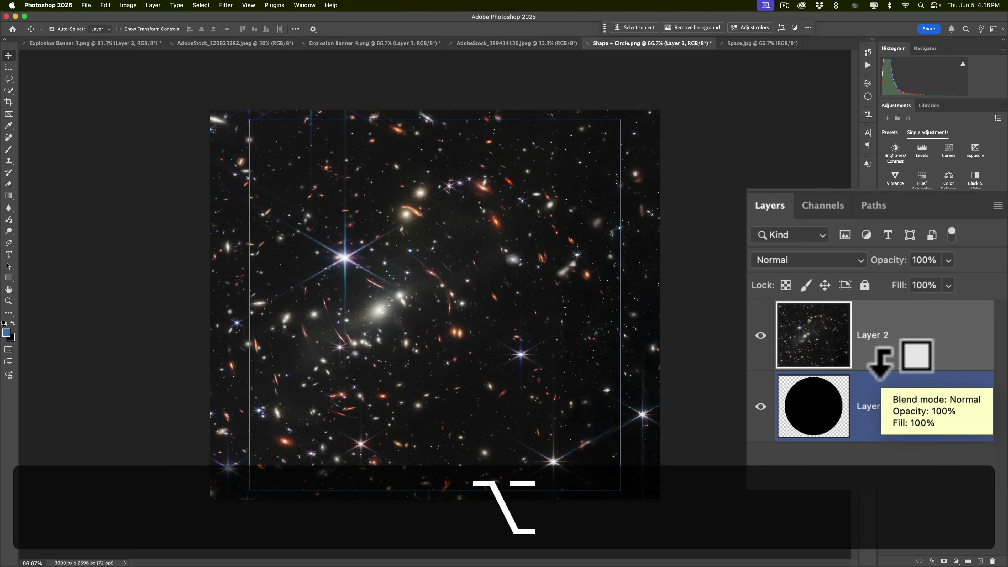
pyautogui.keyDown('alt'); pyautogui.click(881, 361); pyautogui.keyUp('alt')
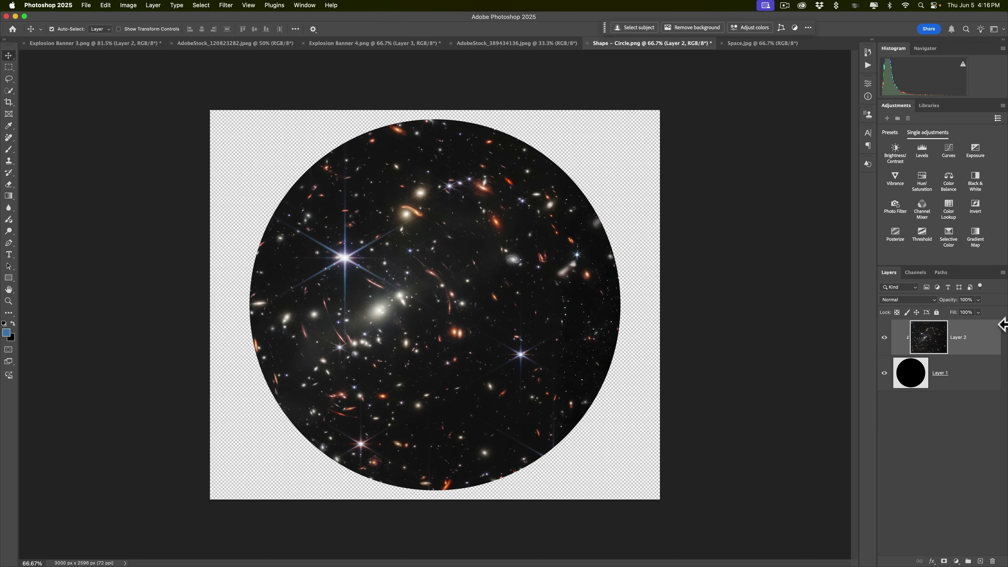
# - Activate the Type tool and set the text color to white ffffff
pyautogui.press('t')
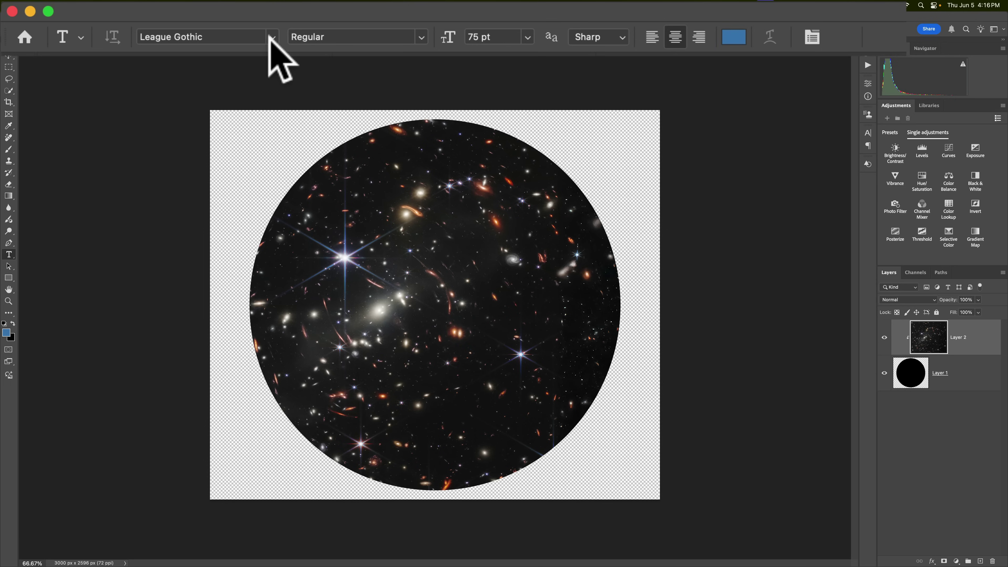
pyautogui.click(735, 37)
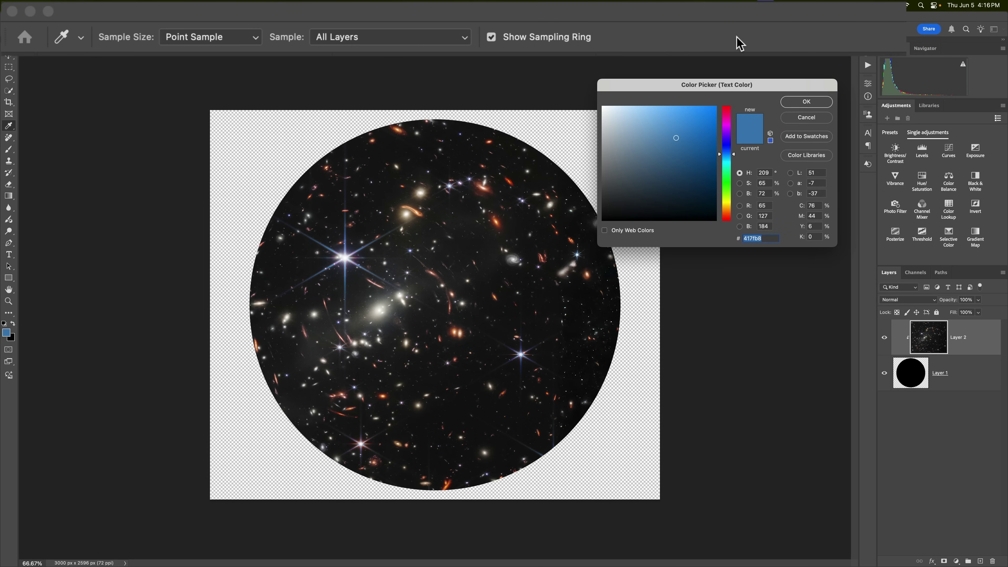
pyautogui.moveTo(608, 106); pyautogui.dragTo(589, 103)
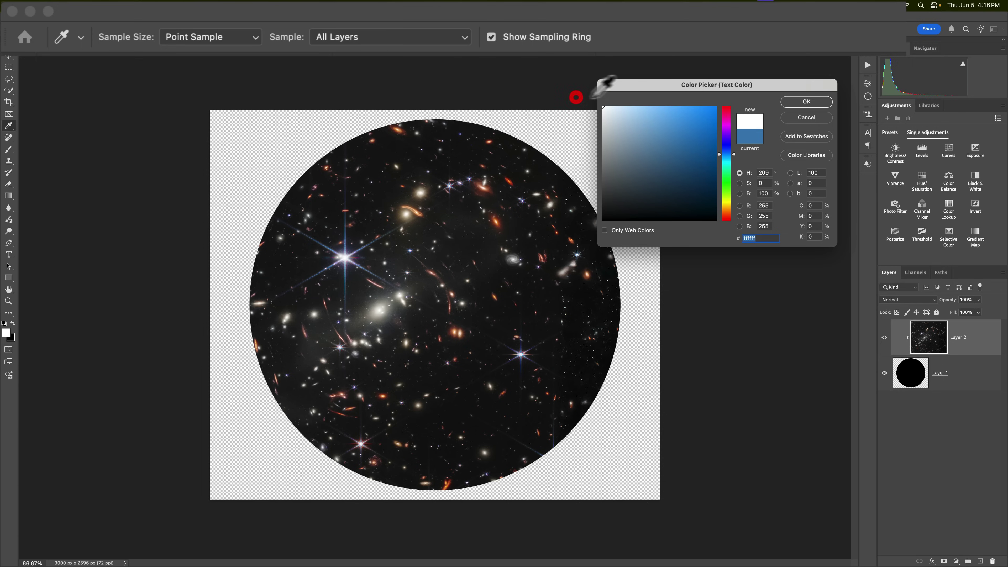
pyautogui.click(802, 102)
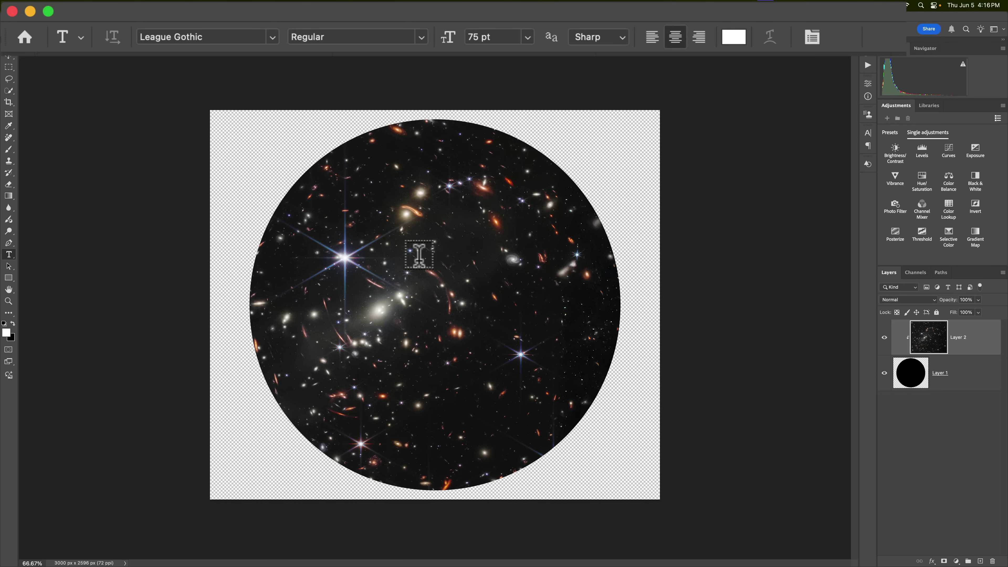
# - Add centered text reading "Photography Tutorials" on two lines over the upper middle of the circle
pyautogui.click(418, 257)
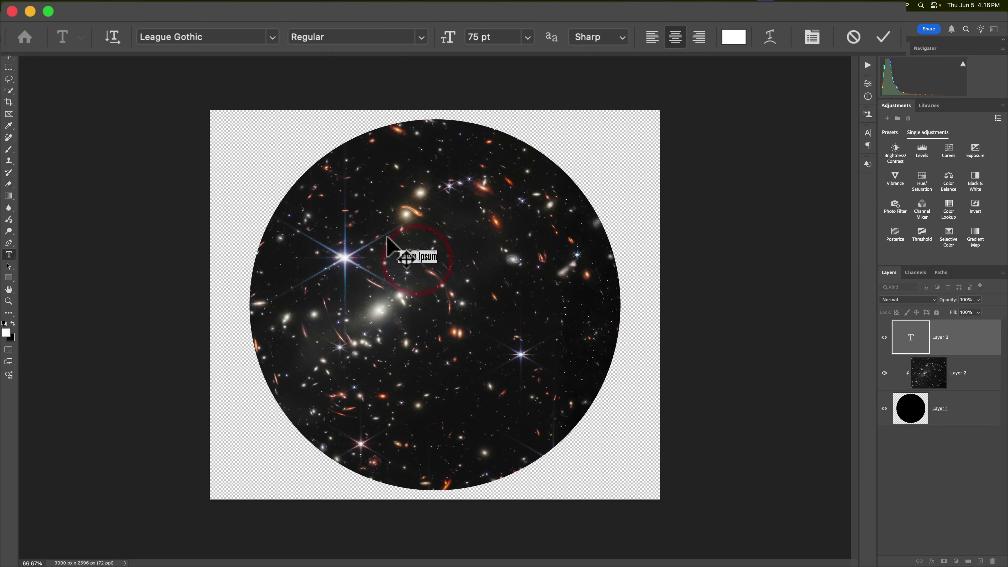
pyautogui.write('Photo')
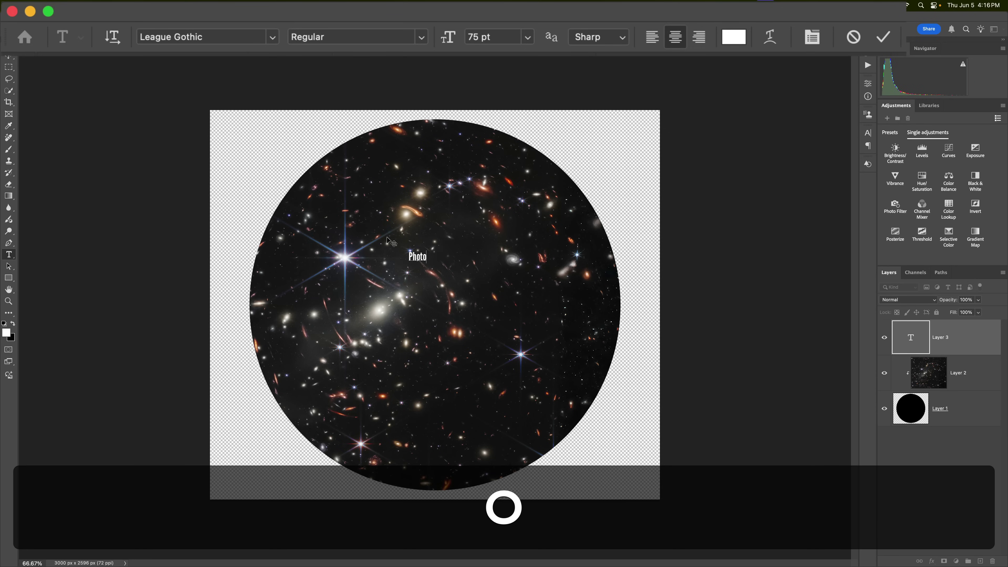
pyautogui.write('graphy')
pyautogui.press('Return')
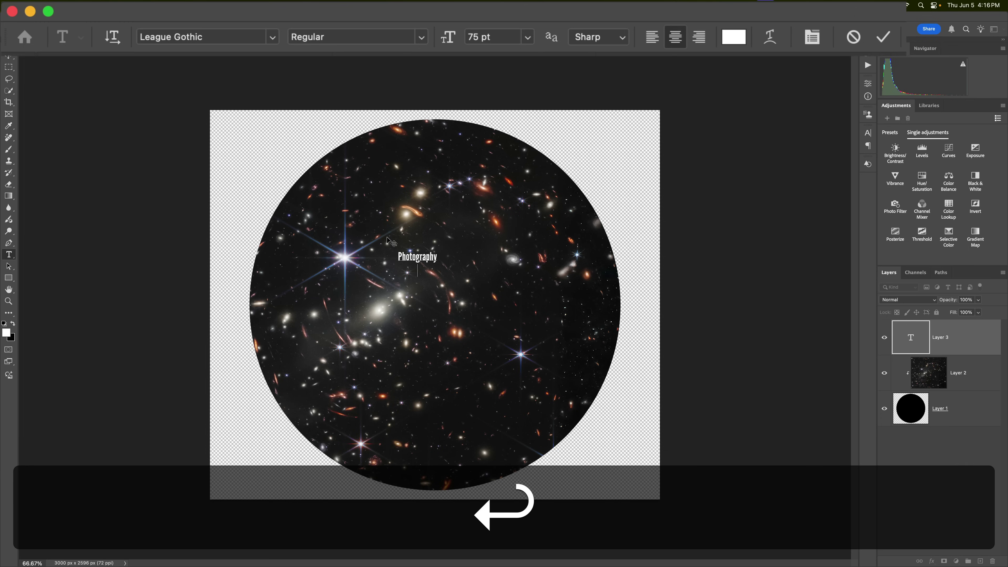
pyautogui.write('Utorials')
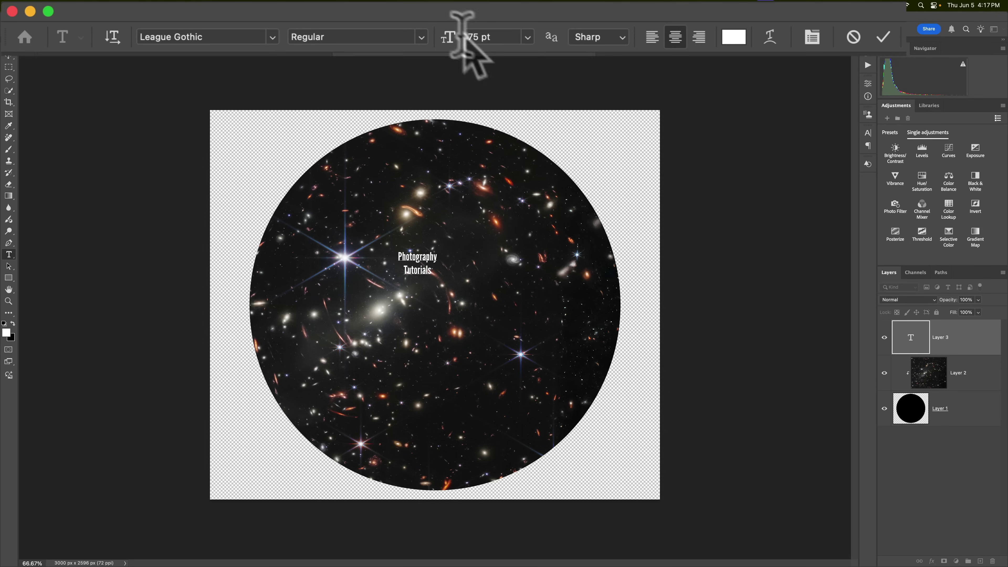
# - Try to enlarge the text to 246 pt while it is still being edited
pyautogui.moveTo(443, 37); pyautogui.dragTo(601, 43)
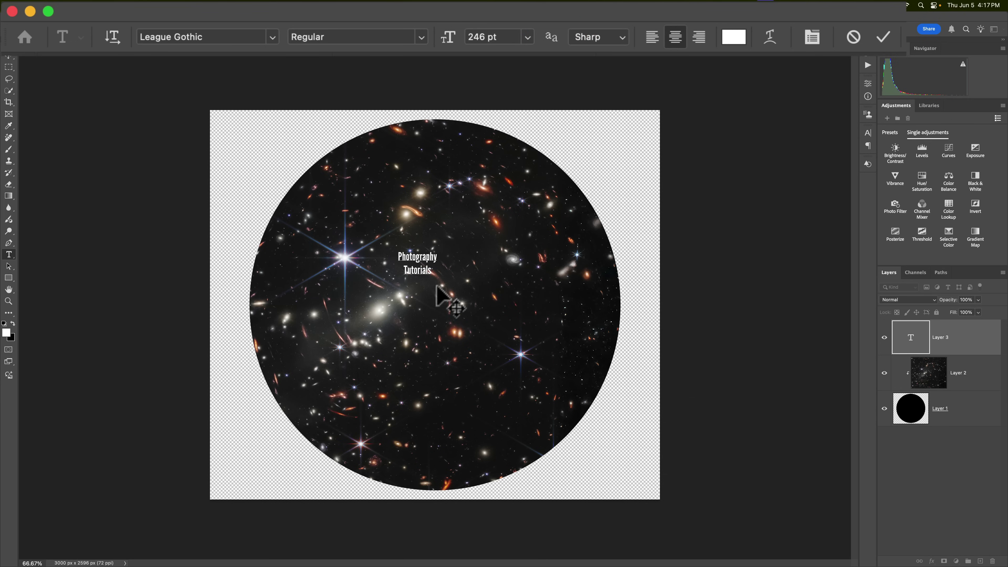
pyautogui.press('super+a')
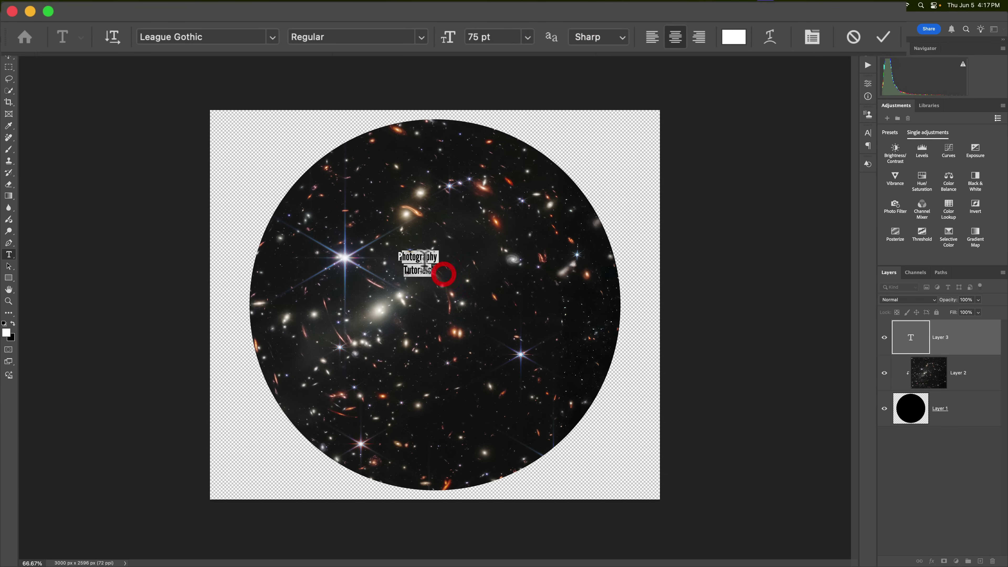
pyautogui.click(399, 246)
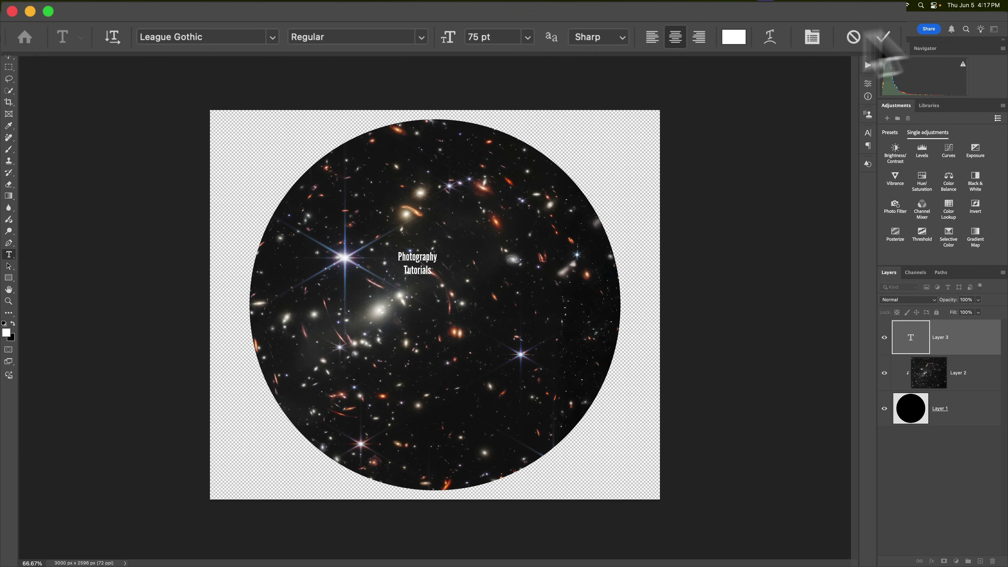
# - Commit the text and set its font size to 369 pt in the character settings
pyautogui.click(885, 37)
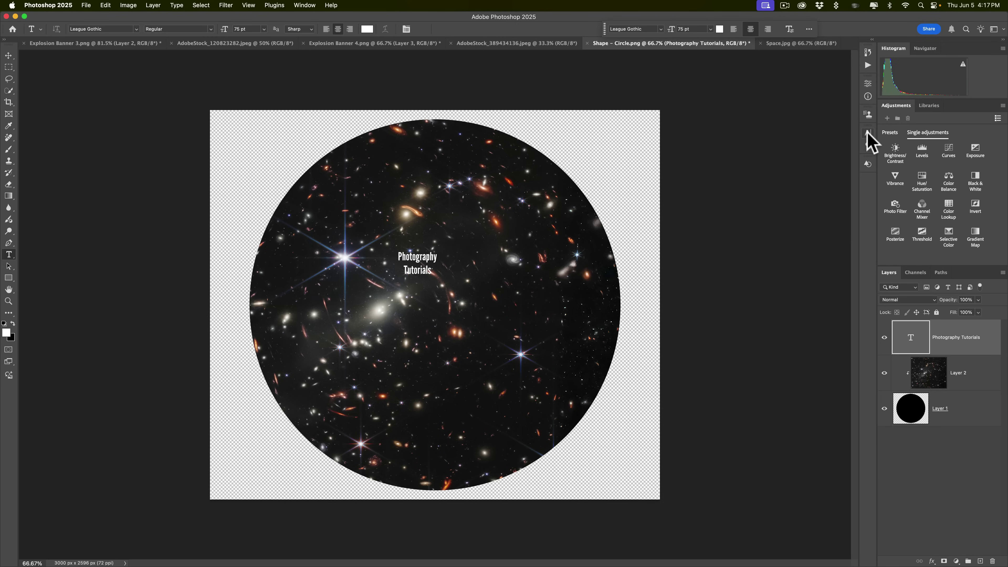
pyautogui.click(304, 5)
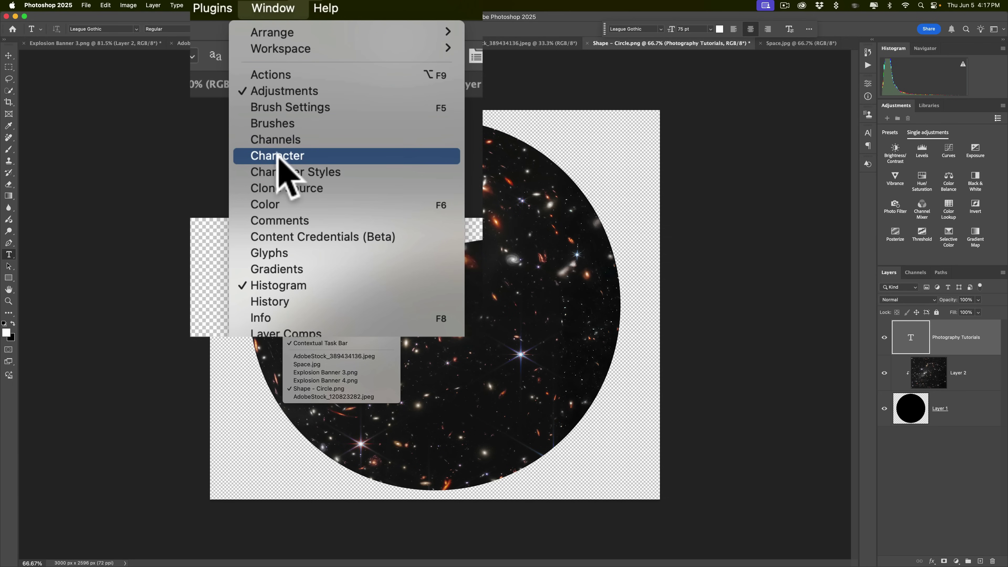
pyautogui.click(868, 135)
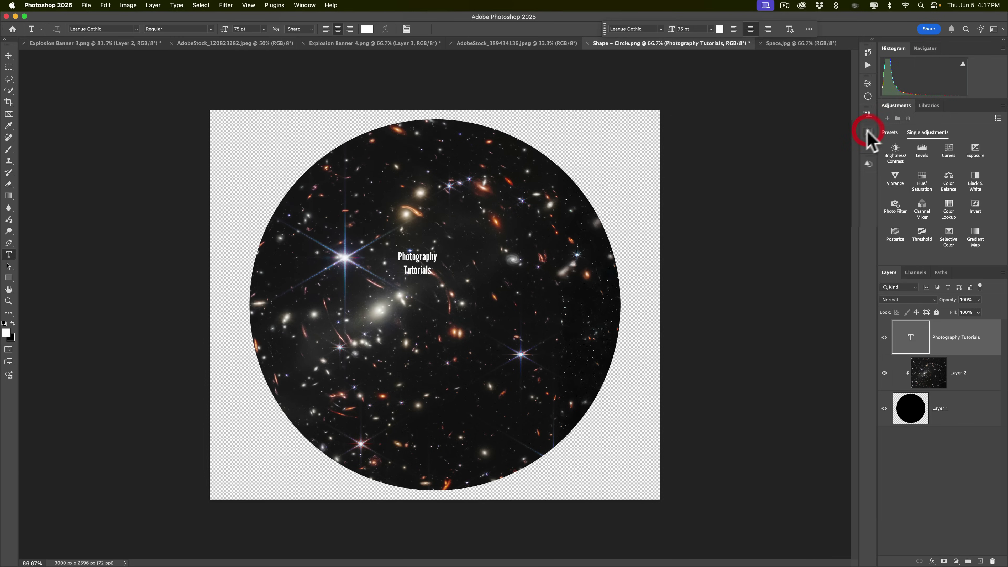
pyautogui.click(916, 93)
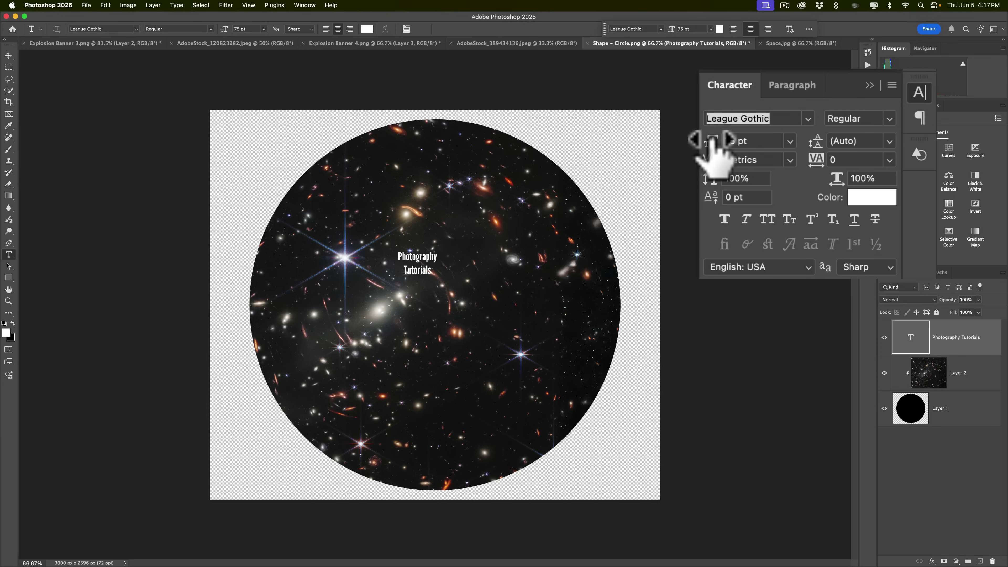
pyautogui.moveTo(712, 141); pyautogui.dragTo(963, 156)
# - Move the text toward the right side of the circle and enlarge it to 432 pt
pyautogui.click(8, 56)
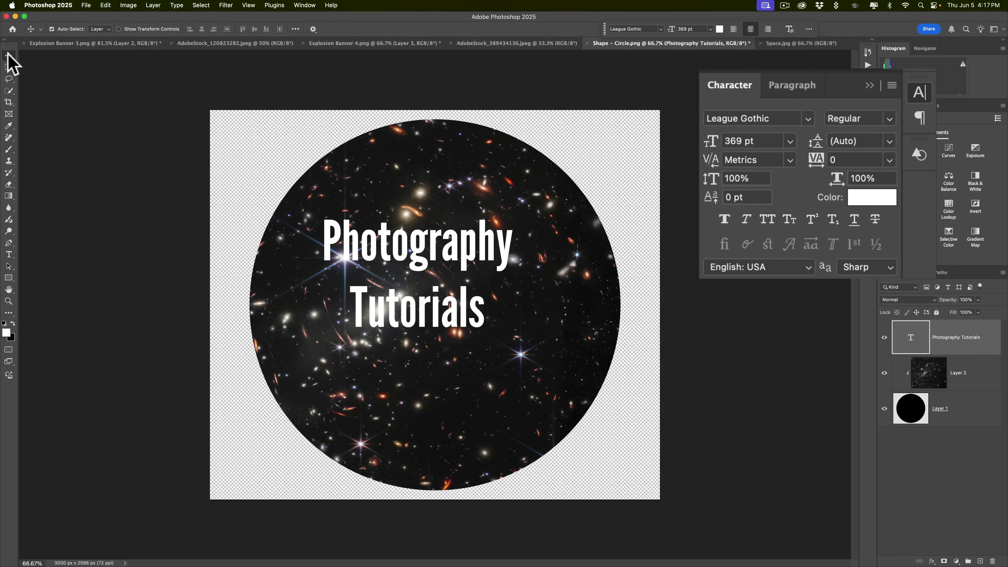
pyautogui.moveTo(415, 265); pyautogui.dragTo(468, 270)
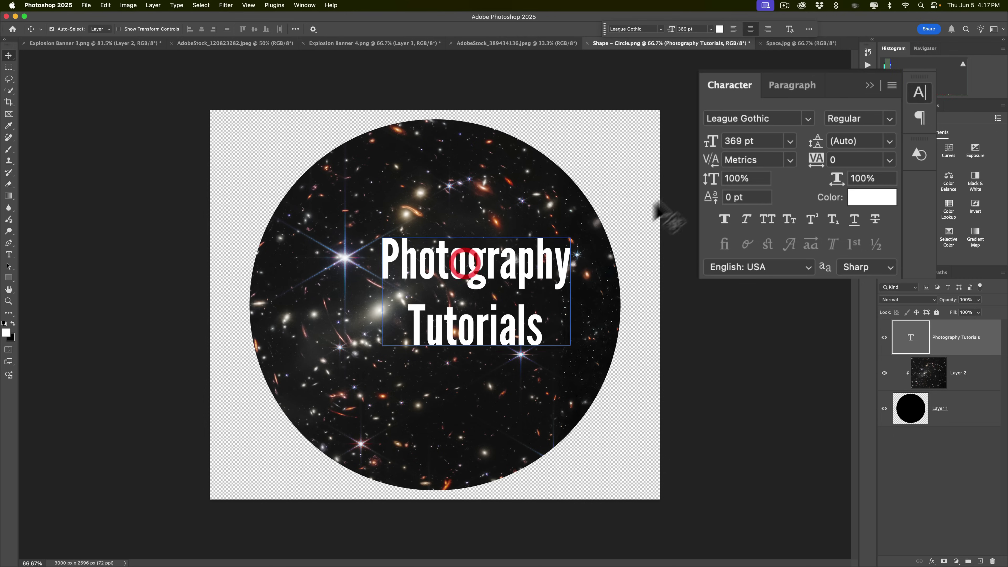
pyautogui.moveTo(714, 155); pyautogui.dragTo(770, 155)
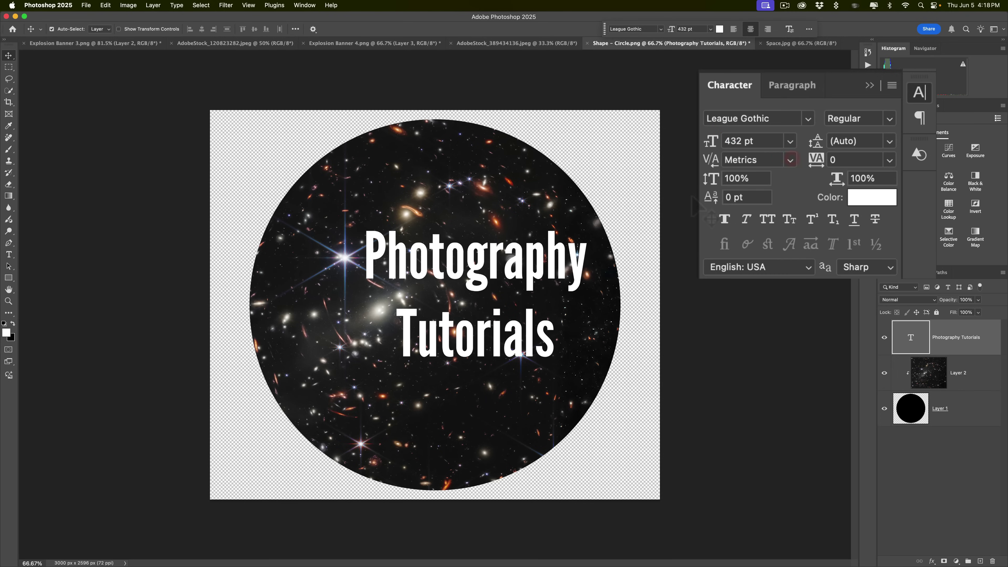
pyautogui.moveTo(437, 271)
pyautogui.mouseDown()
pyautogui.moveTo(490, 248)
pyautogui.moveTo(510, 216)
pyautogui.moveTo(467, 241)
pyautogui.moveTo(453, 271)
pyautogui.mouseUp()
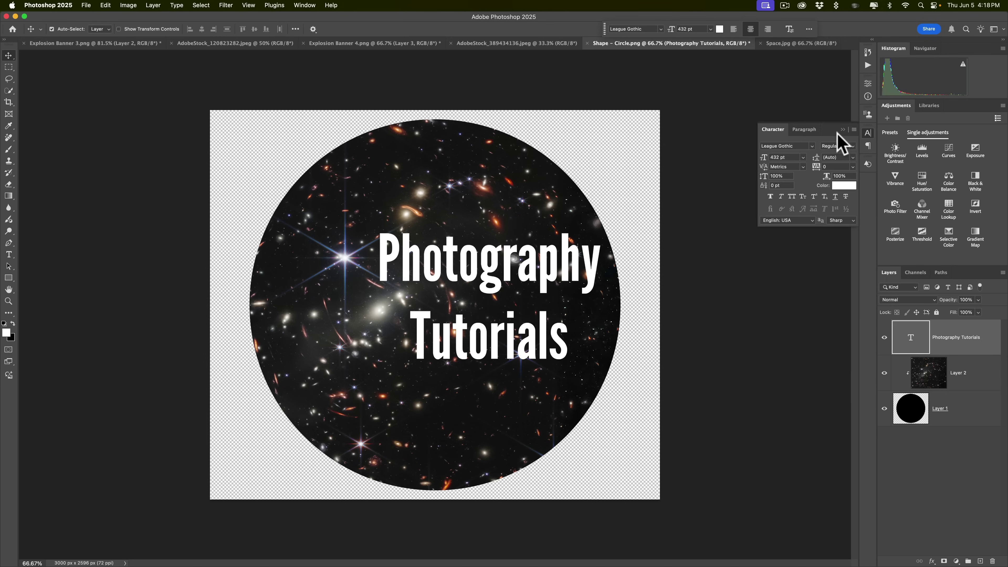
pyautogui.click(842, 130)
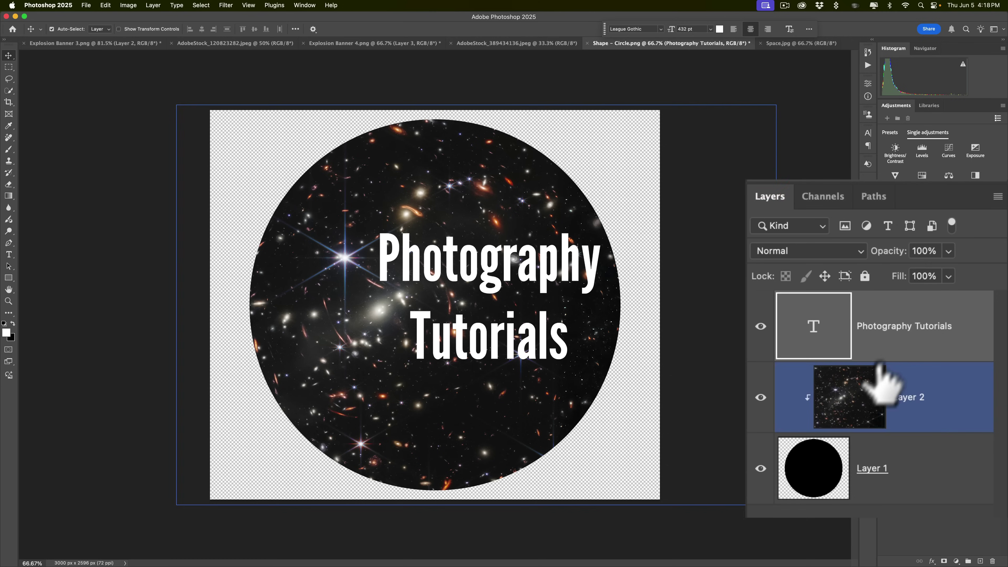
# - Clip the Photography Tutorials text layer to the circle in Layer 1 and nudge the text slightly
pyautogui.keyDown('alt'); pyautogui.click(907, 364); pyautogui.keyUp('alt')
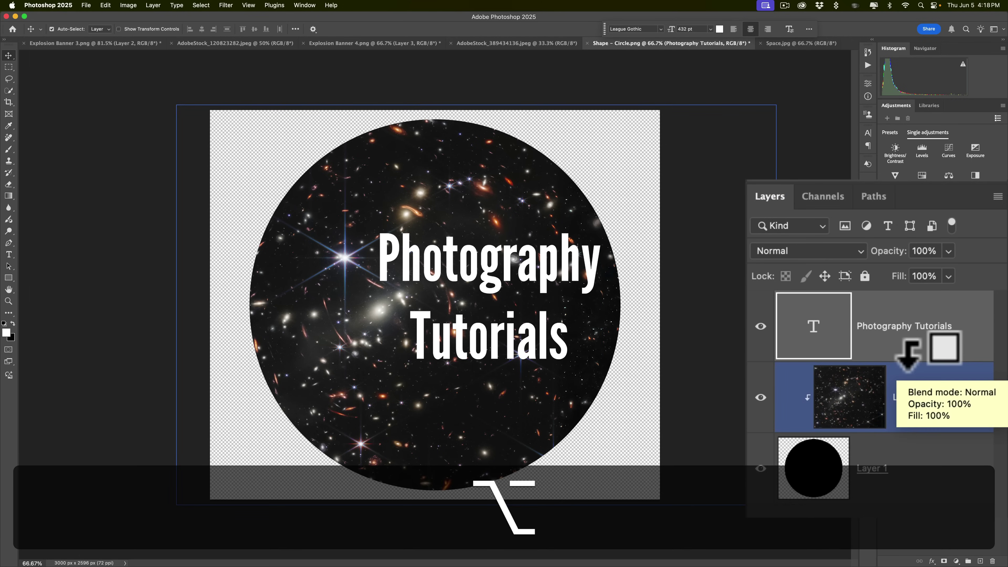
pyautogui.keyDown('alt'); pyautogui.click(909, 357); pyautogui.keyUp('alt')
pyautogui.click(838, 322)
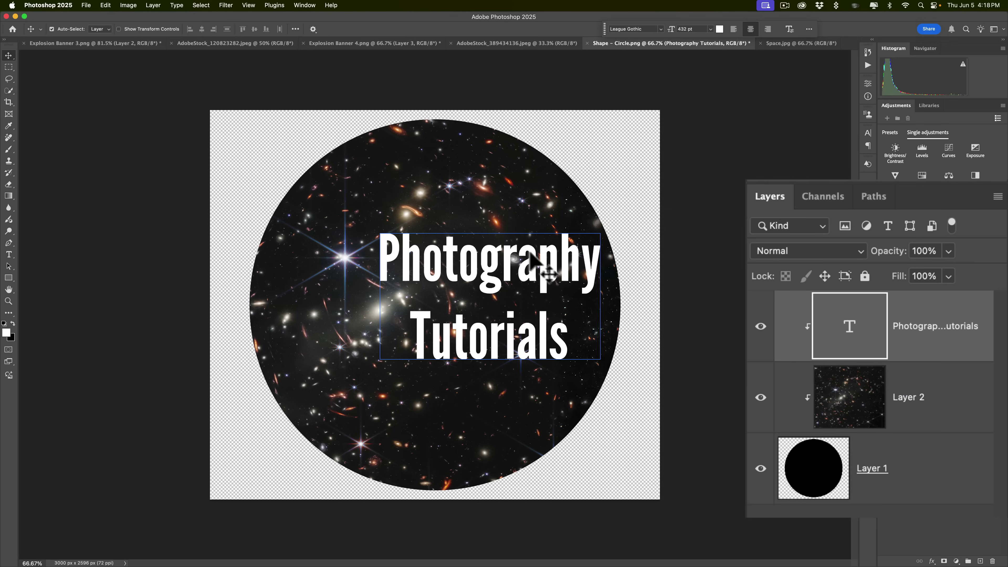
pyautogui.click(965, 384)
pyautogui.click(511, 274)
pyautogui.moveTo(508, 275)
pyautogui.mouseDown()
pyautogui.moveTo(549, 271)
pyautogui.moveTo(507, 272)
pyautogui.moveTo(513, 279)
pyautogui.mouseUp()
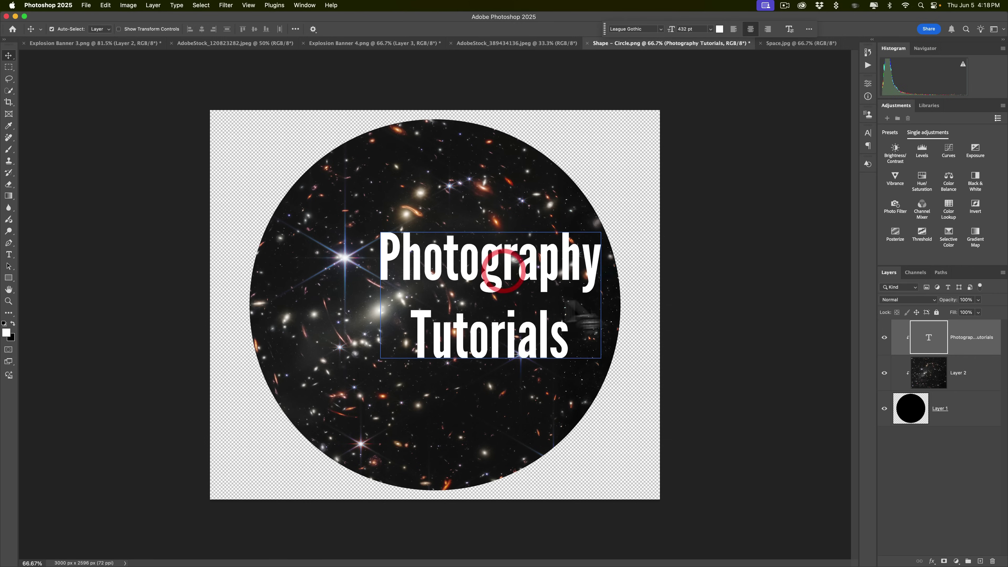
pyautogui.keyDown('alt'); pyautogui.click(968, 354); pyautogui.keyUp('alt')
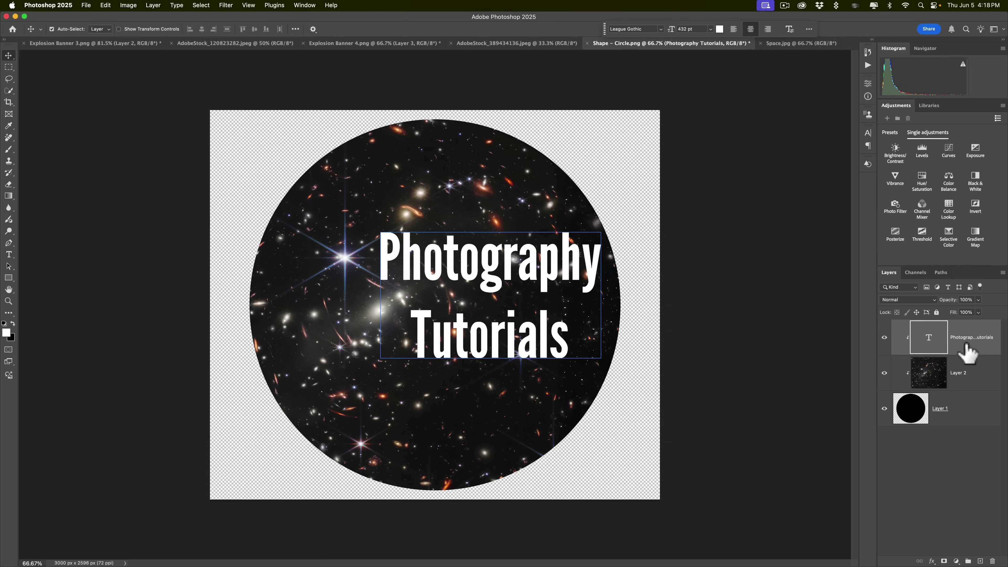
# - Release the clipping mask on the space photo in Layer 2, and clip only that layer to the circle in Layer 1 again
pyautogui.click(980, 419)
pyautogui.click(968, 470)
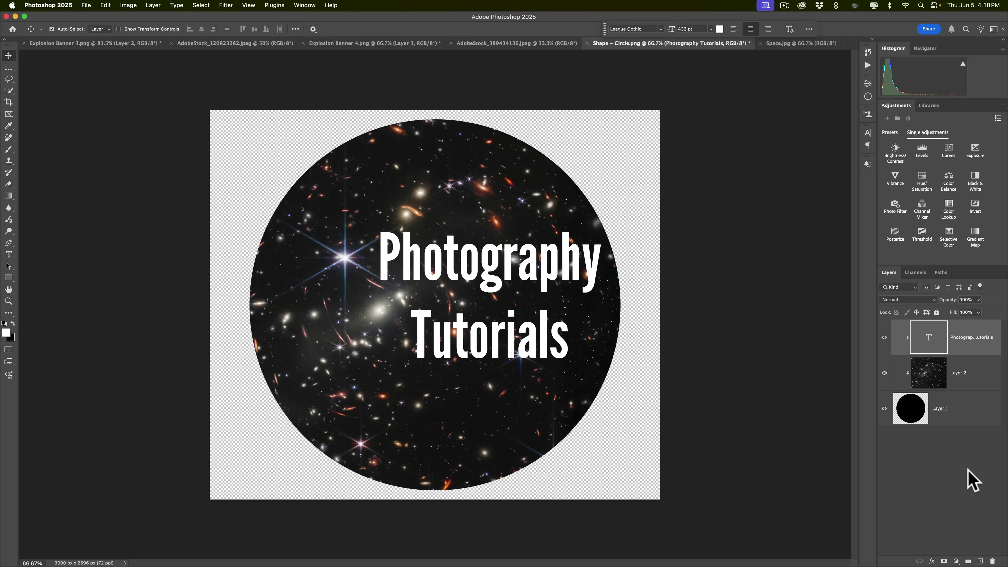
pyautogui.click(975, 372)
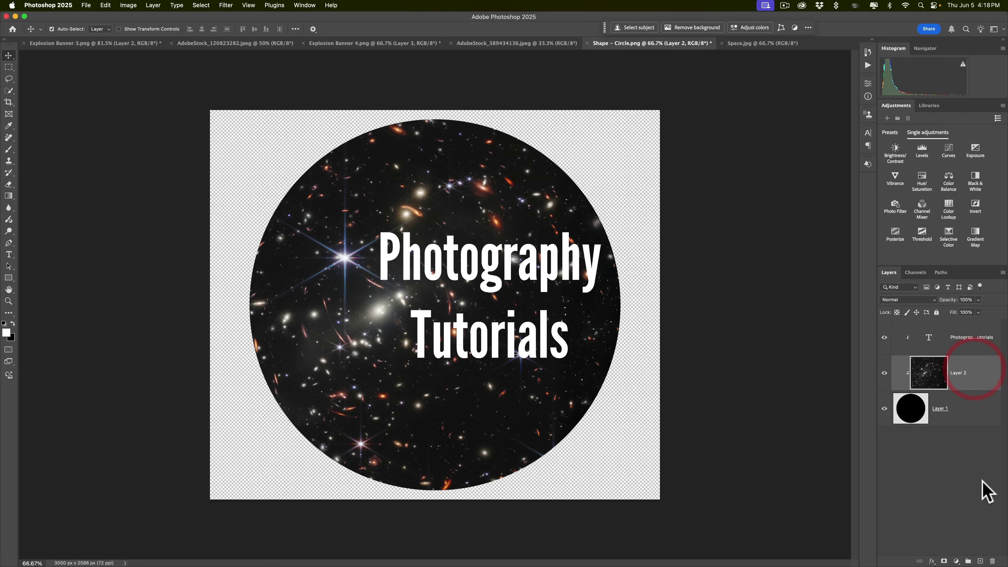
pyautogui.press('alt+super')
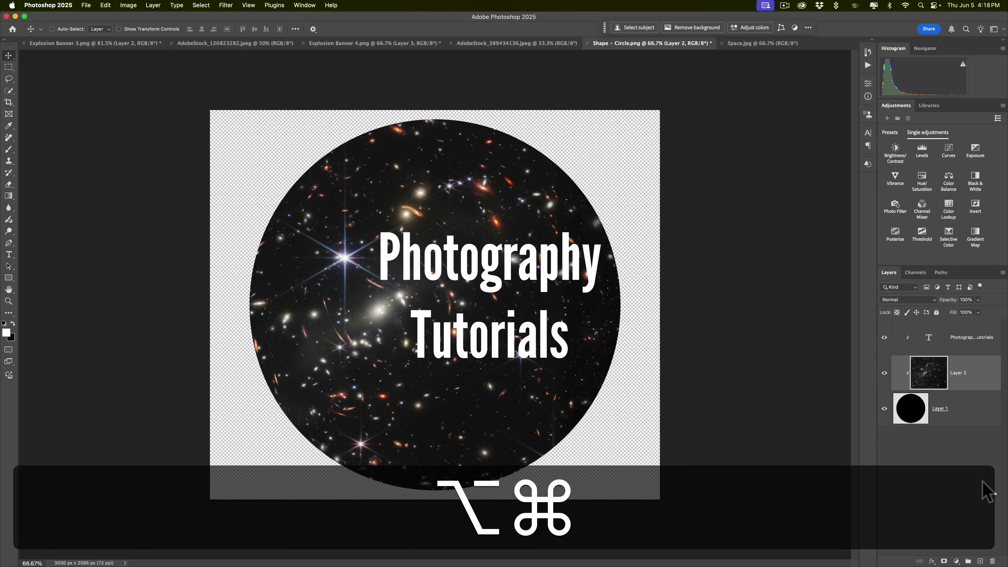
pyautogui.press('alt+super+g')
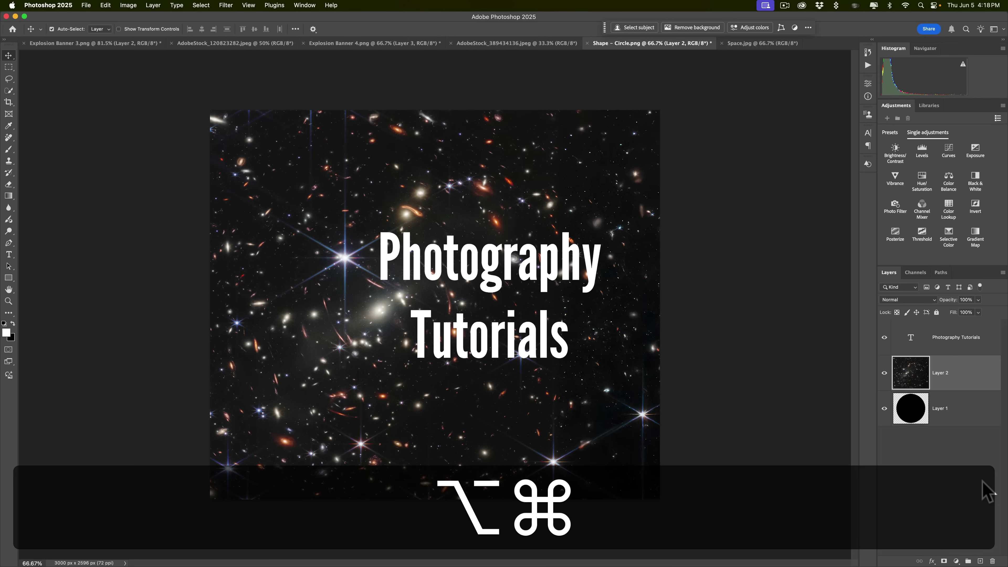
pyautogui.press('alt+super')
pyautogui.press('alt+super+g')
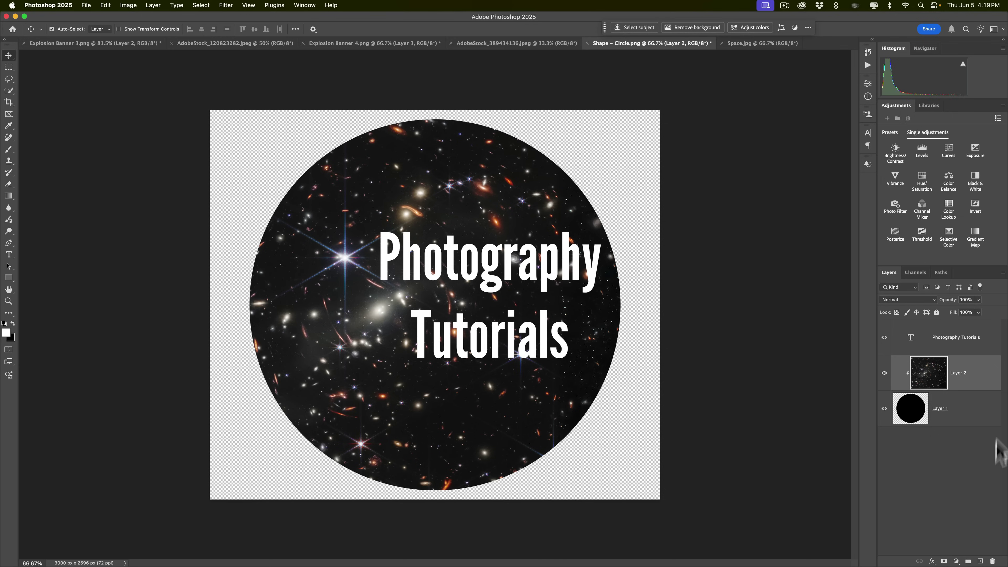
# - Release Layer 2's clipping mask once more using the layer's own options, and reapply the mask to the circle
pyautogui.rightClick(970, 380)
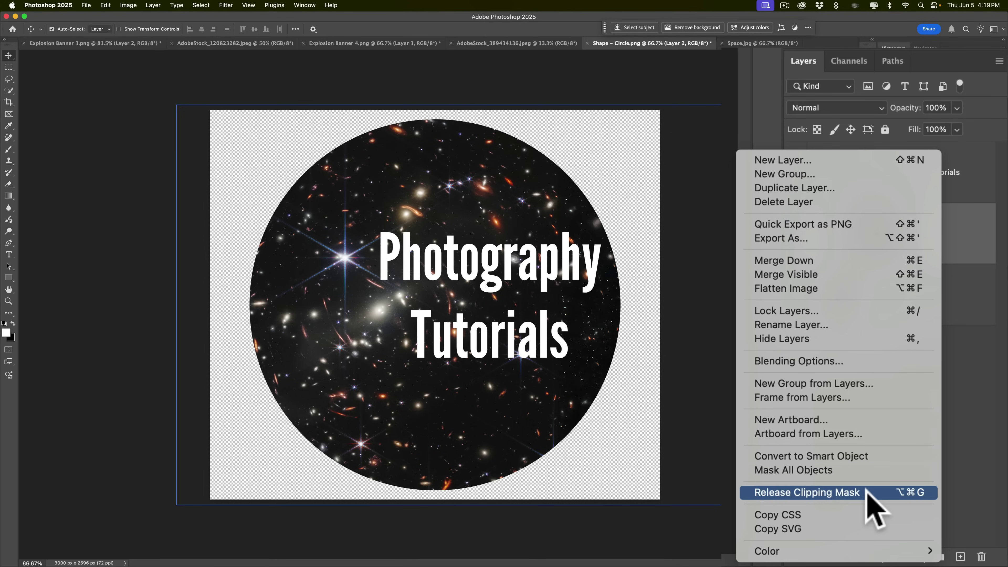
pyautogui.click(927, 529)
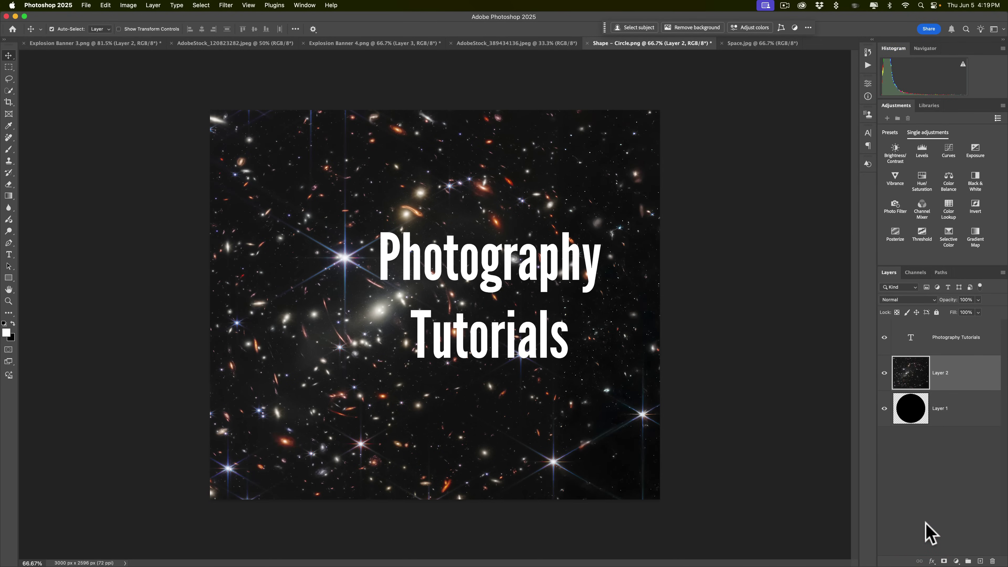
pyautogui.press('alt+super')
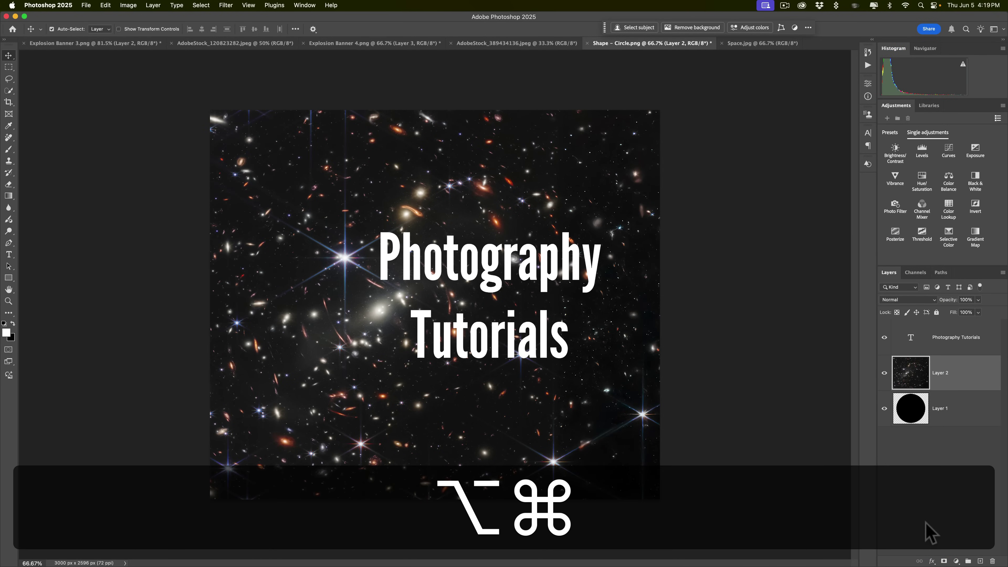
pyautogui.press('alt+super+g')
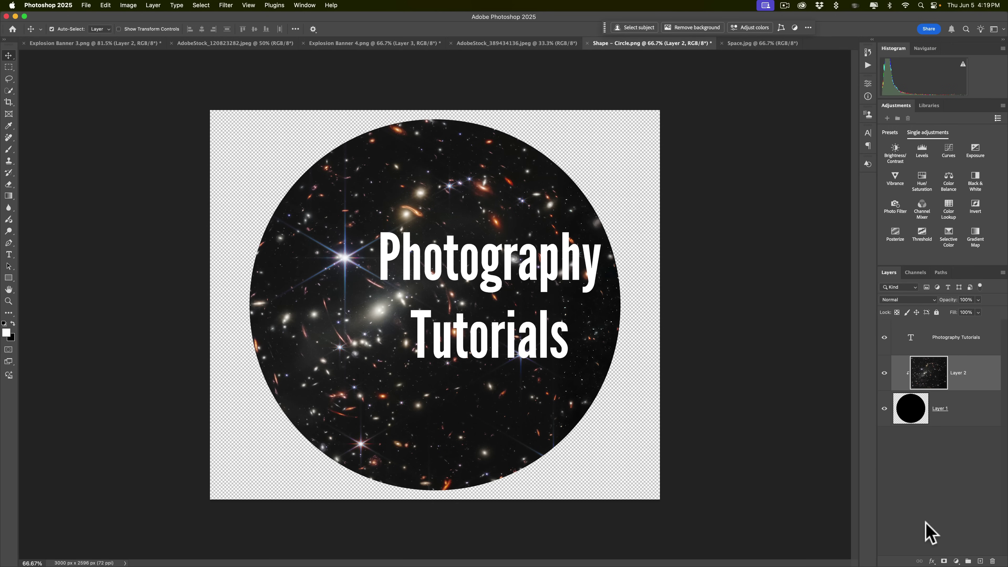